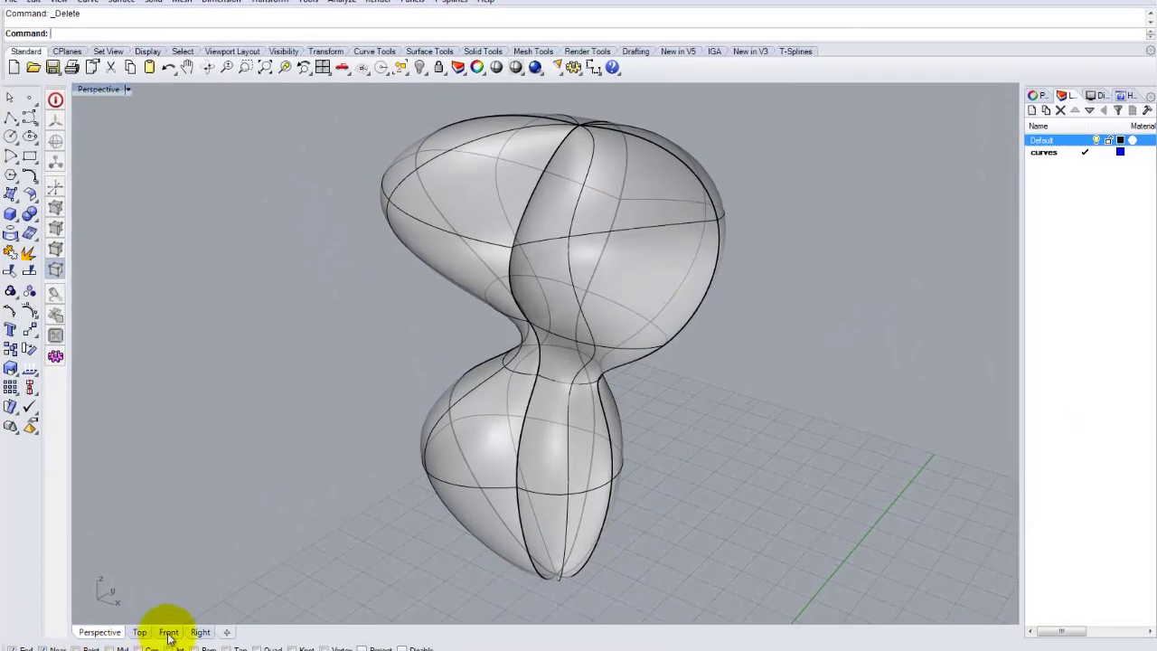
Frame the whole double-lobed blob closely in the Front viewport with Zoom Selected
{"action": "left_click", "coordinate": [168, 635]}
{"action": "left_click", "coordinate": [379, 262]}
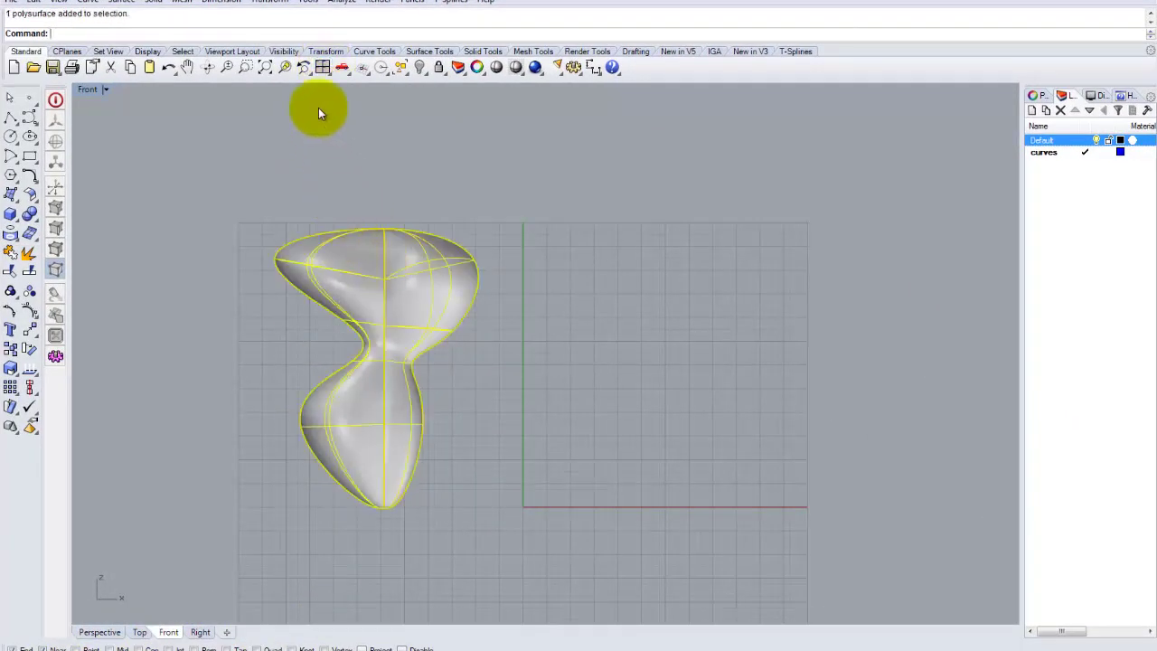
{"action": "left_click", "coordinate": [284, 67]}
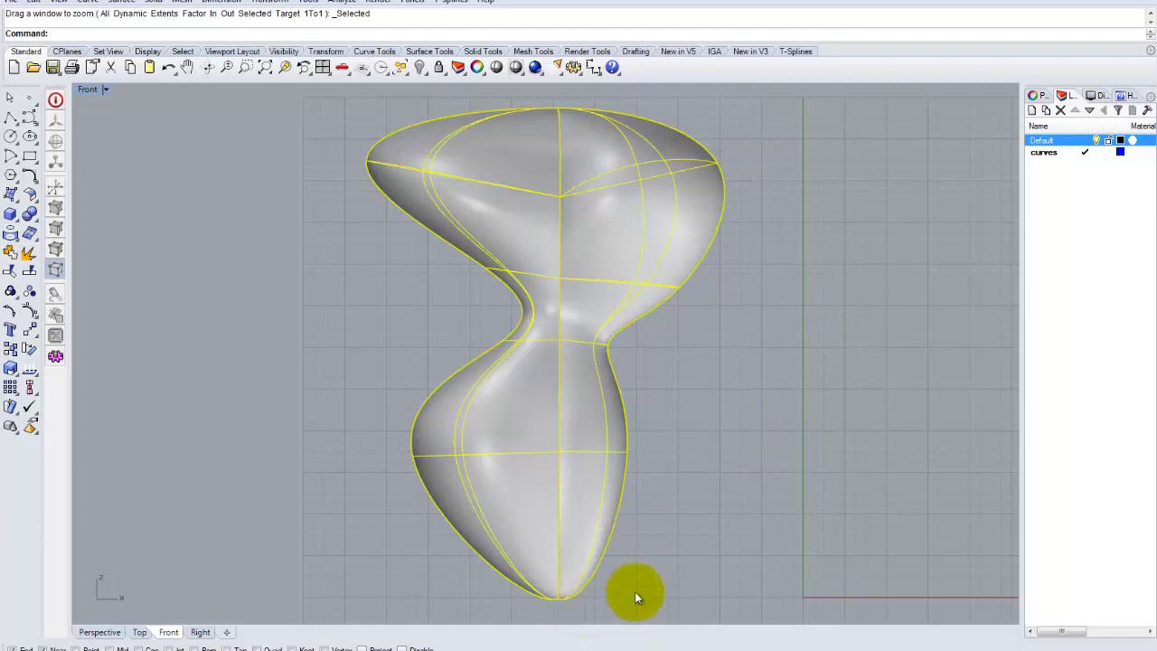
{"action": "right_click_drag", "start_coordinate": [684, 509], "coordinate": [633, 512]}
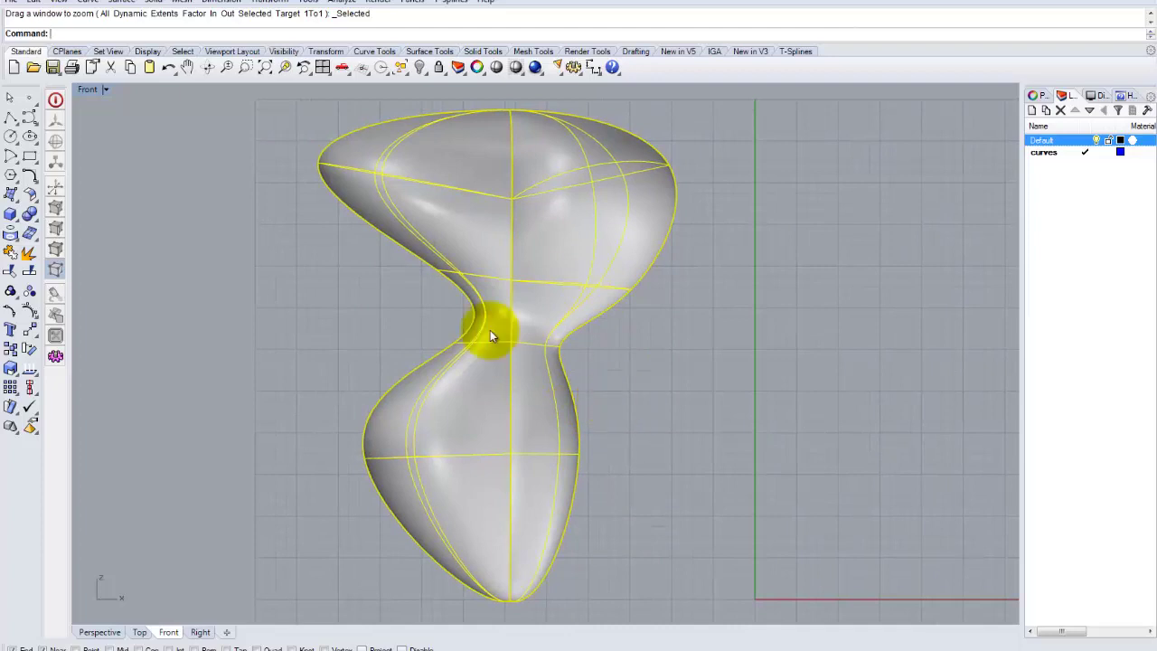
Launch the Contour command from the partly typed 'Co' command line entry
{"action": "type", "text": "Contour"}
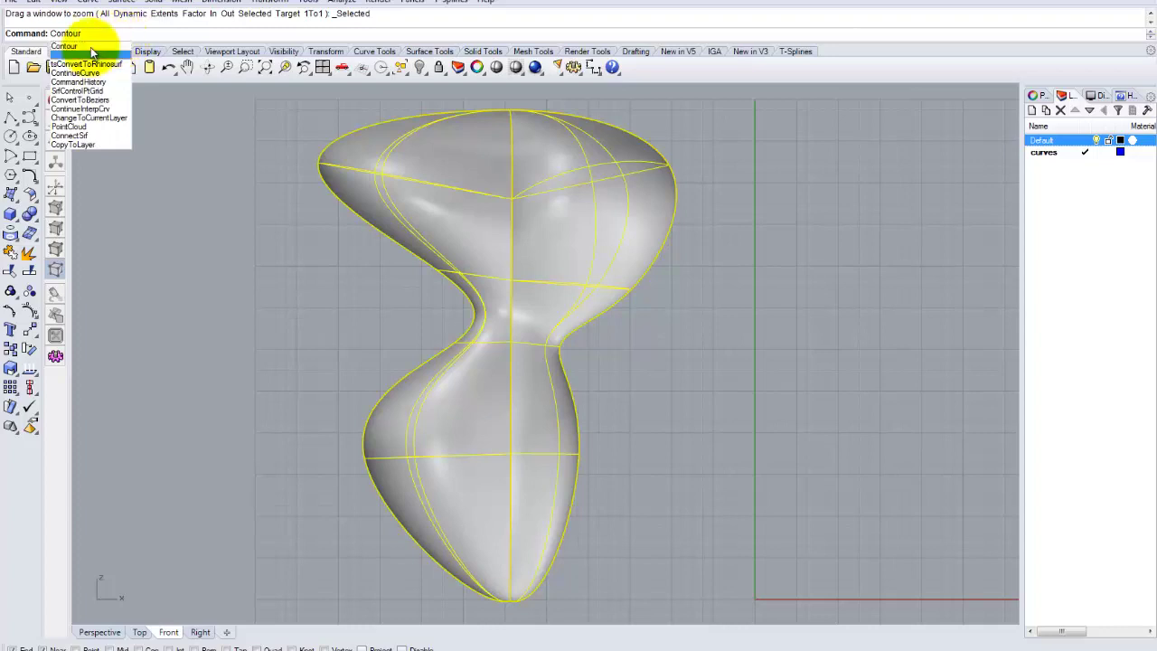
{"action": "left_click", "coordinate": [88, 1]}
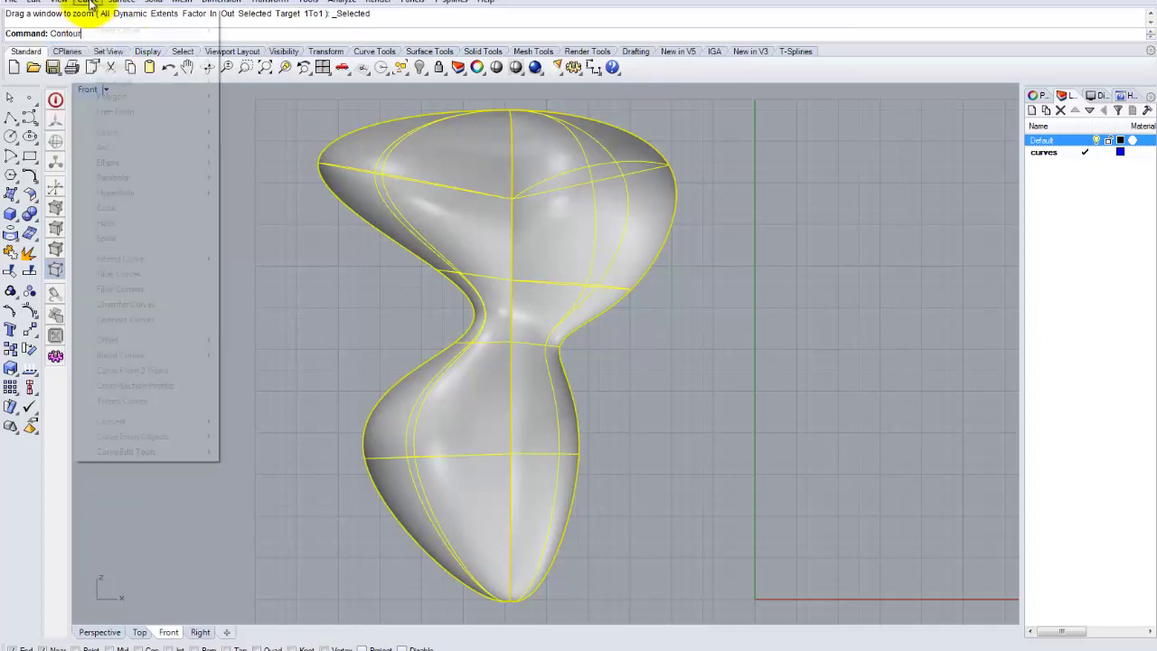
{"action": "mouse_move", "coordinate": [132, 441]}
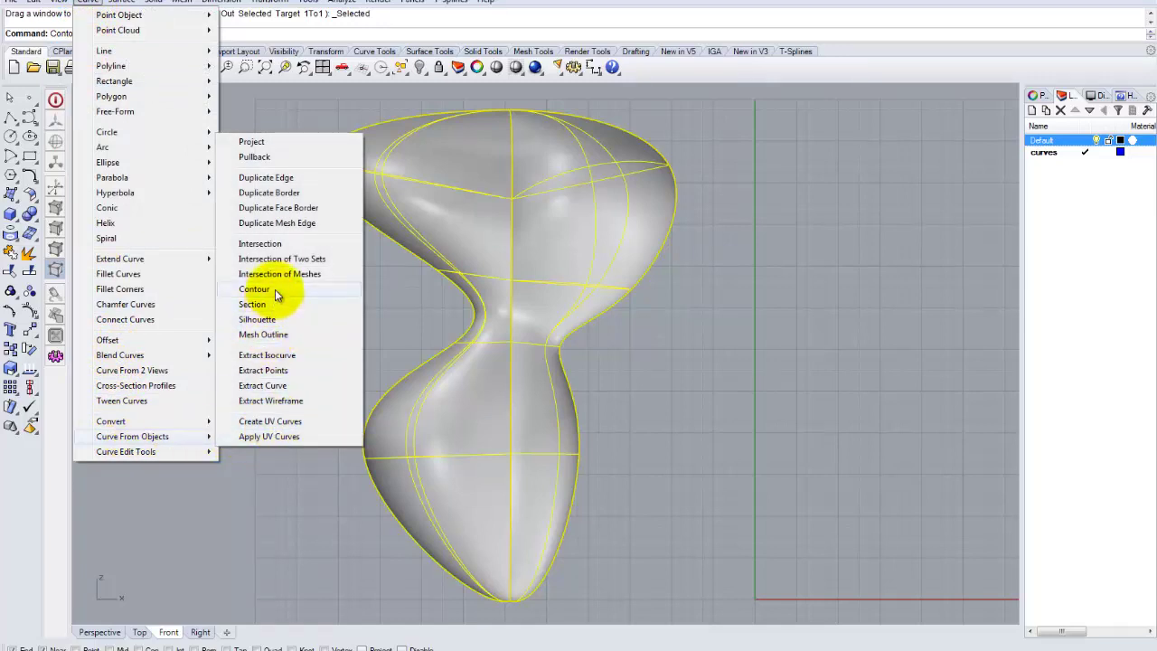
{"action": "left_click", "coordinate": [13, 240]}
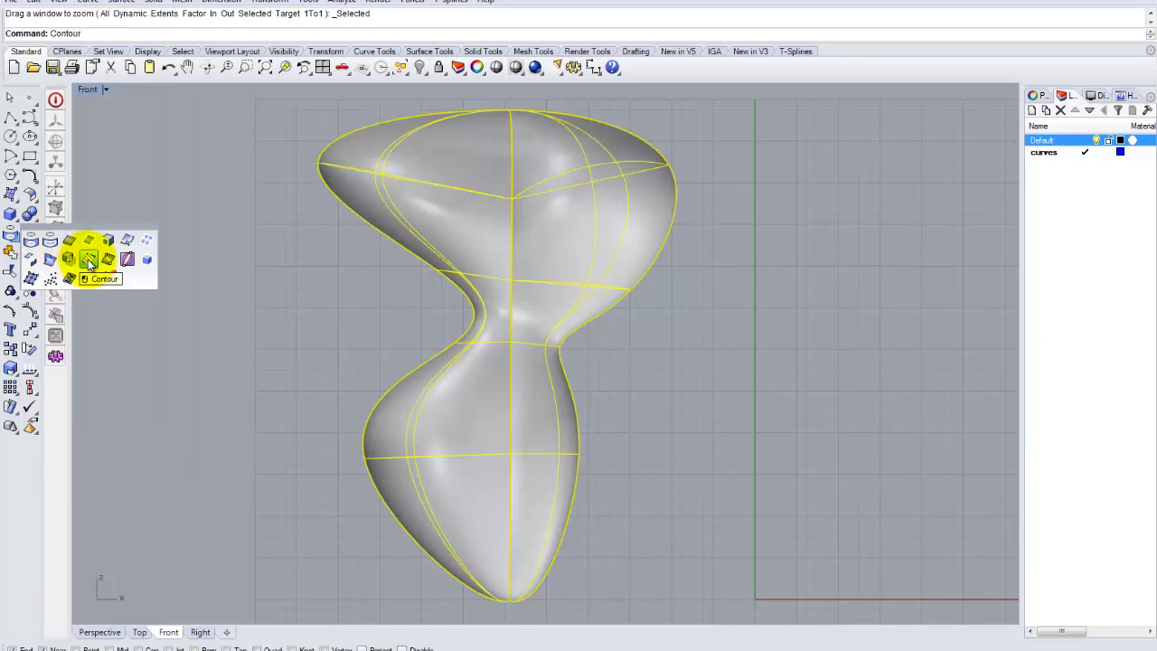
{"action": "left_click", "coordinate": [104, 36]}
{"action": "key", "text": "Return"}
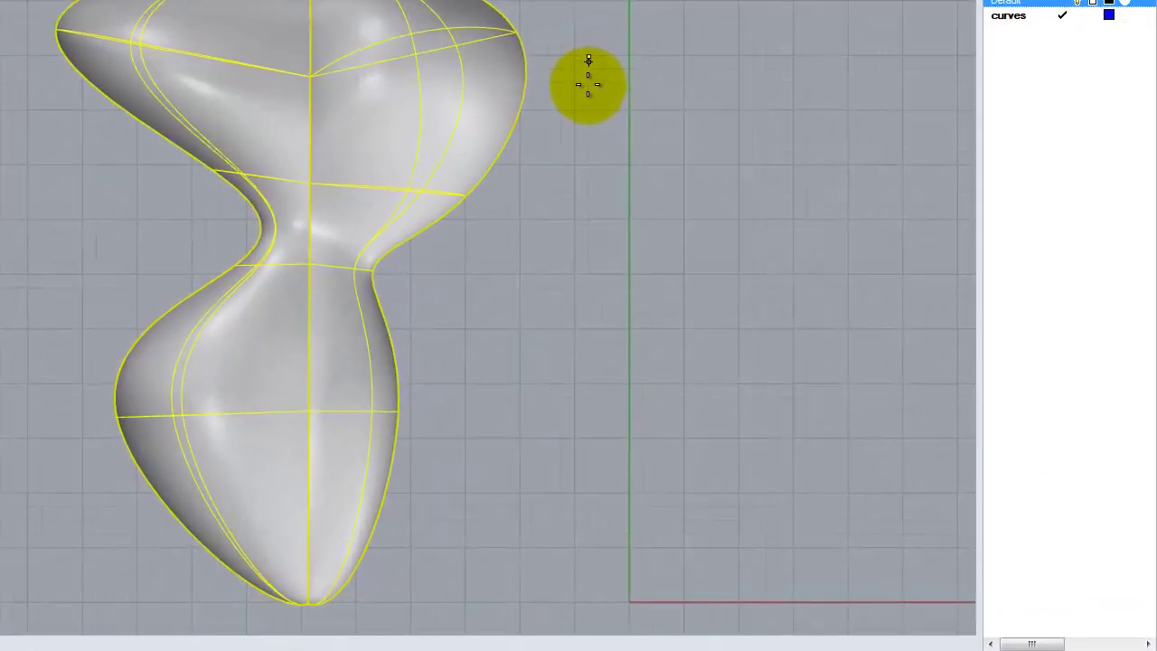
Generate horizontal contours from the blob's top, using a straight-up direction and set spacing
{"action": "left_click", "coordinate": [589, 57]}
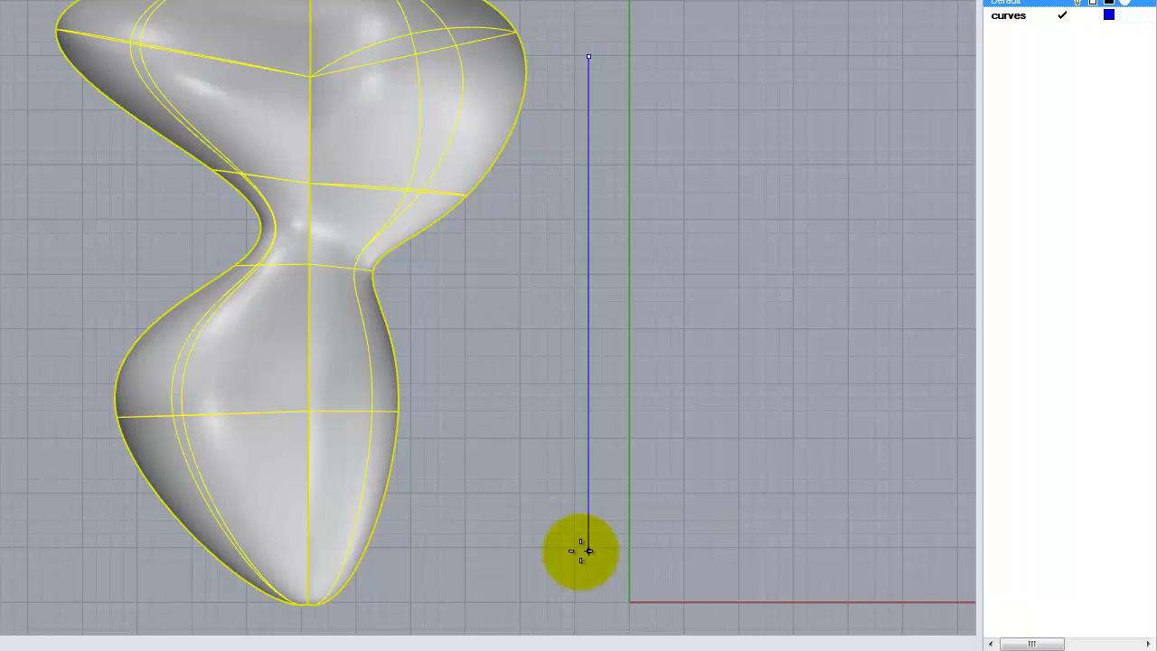
{"action": "left_click", "coordinate": [589, 550]}
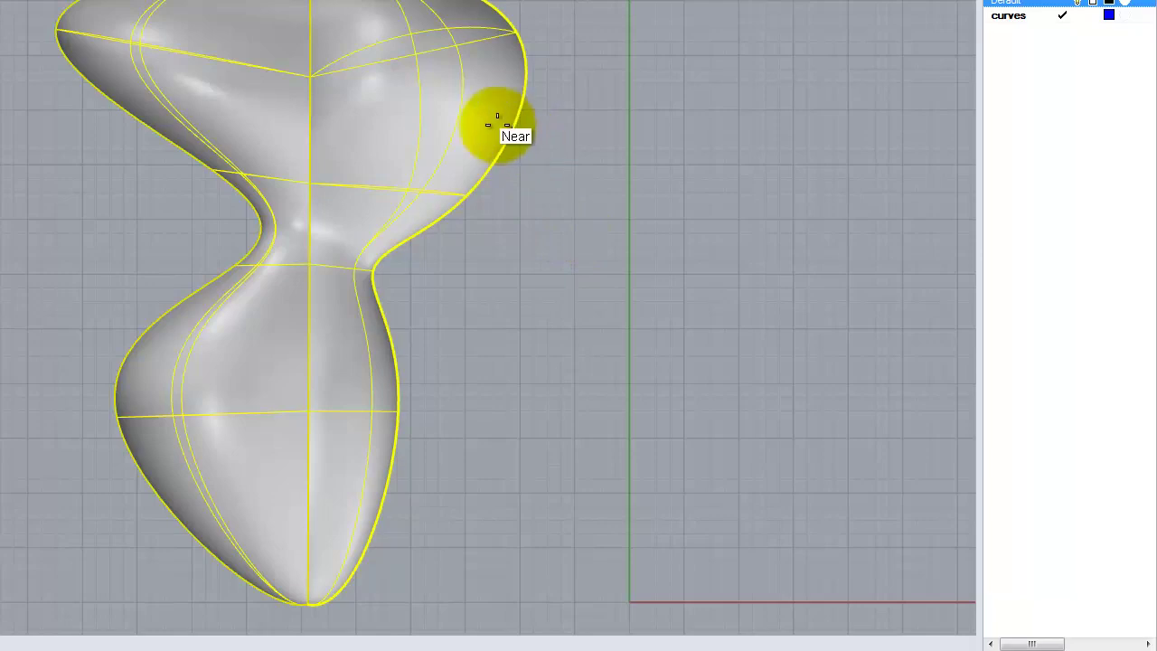
{"action": "right_click_drag", "start_coordinate": [496, 118], "coordinate": [509, 120]}
{"action": "left_click", "coordinate": [607, 143]}
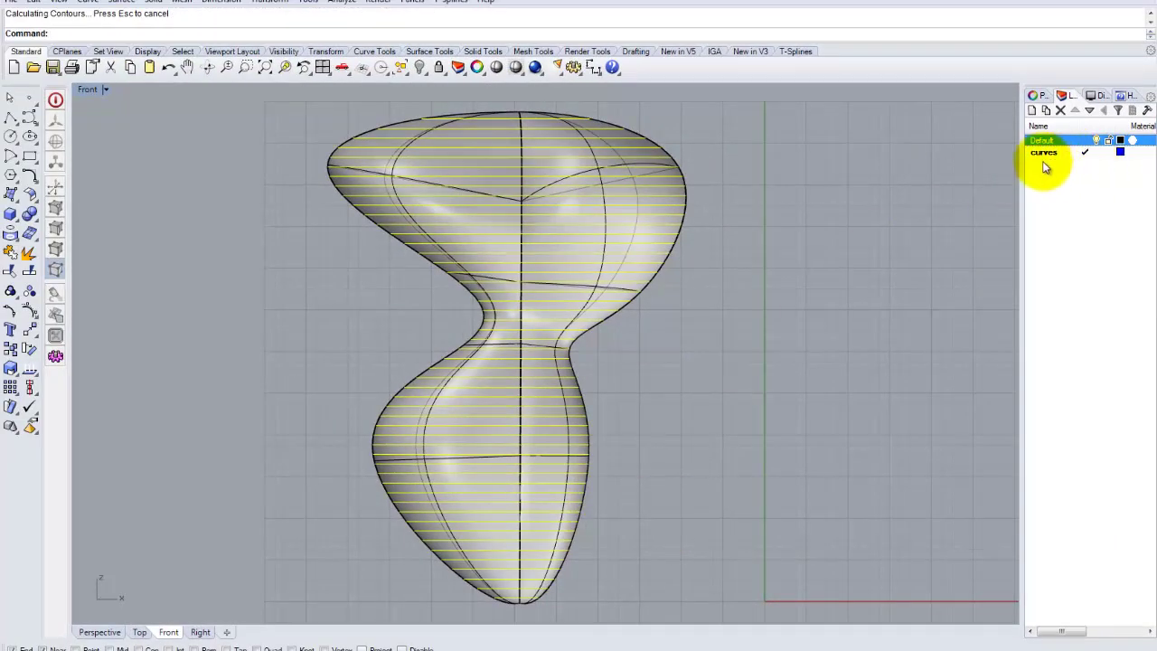
Hide the Default layer's blob surface and view the blue contour rings in Perspective
{"action": "left_click", "coordinate": [1096, 140]}
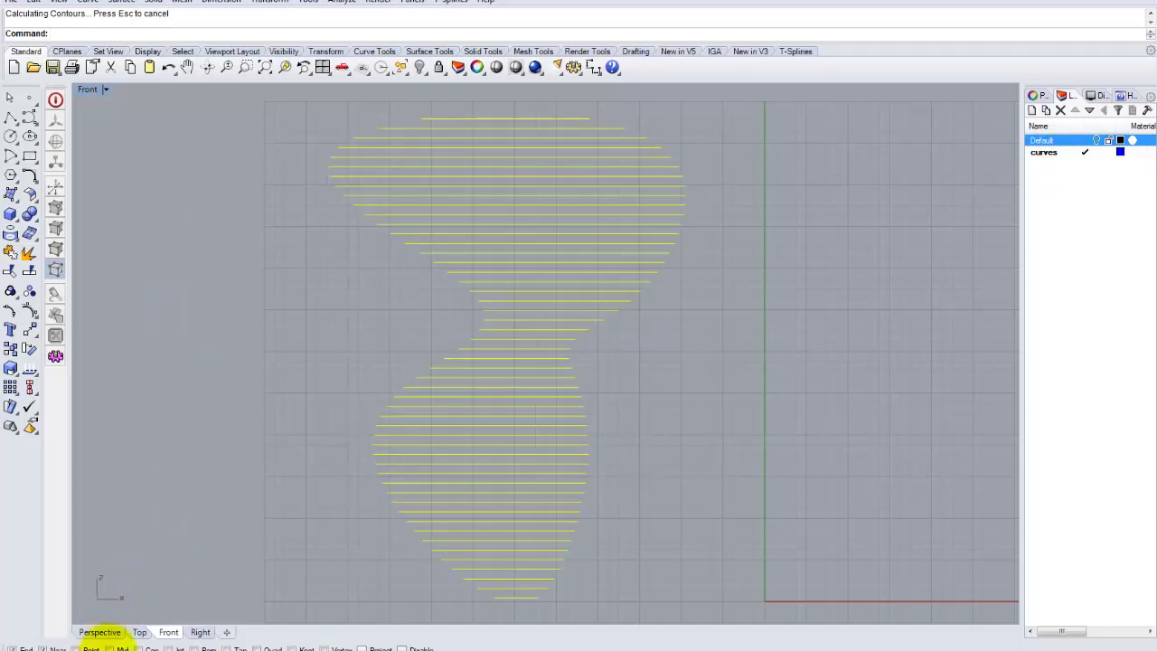
{"action": "left_click", "coordinate": [100, 632]}
{"action": "left_click", "coordinate": [747, 432]}
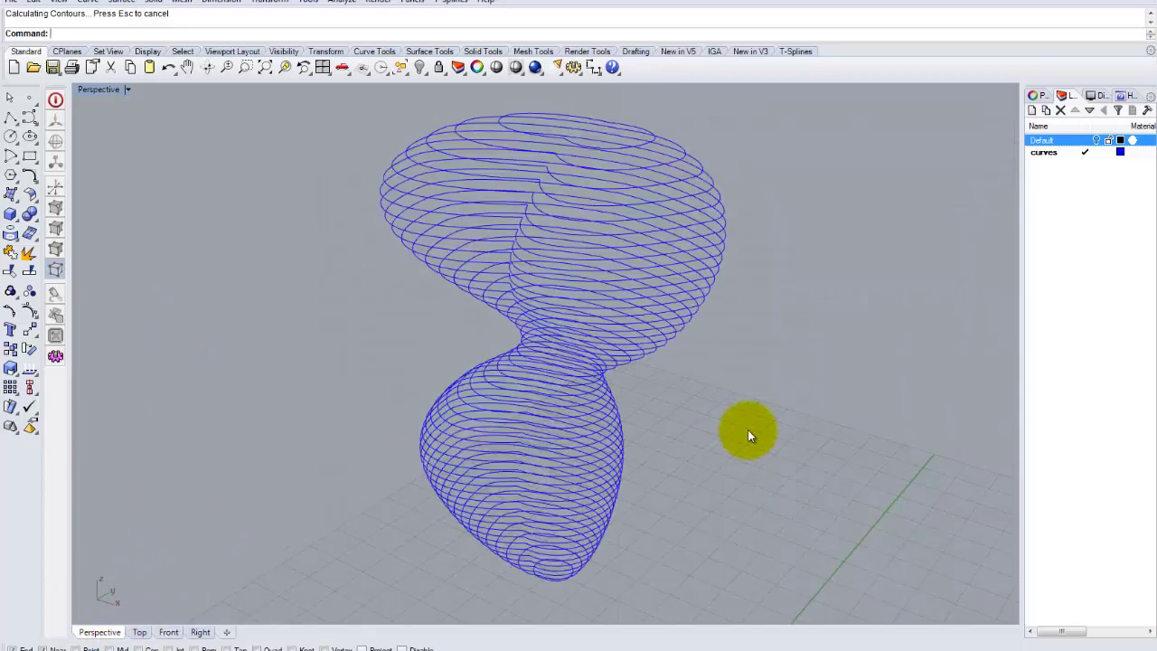
{"action": "right_click_drag", "start_coordinate": [748, 431], "coordinate": [661, 375]}
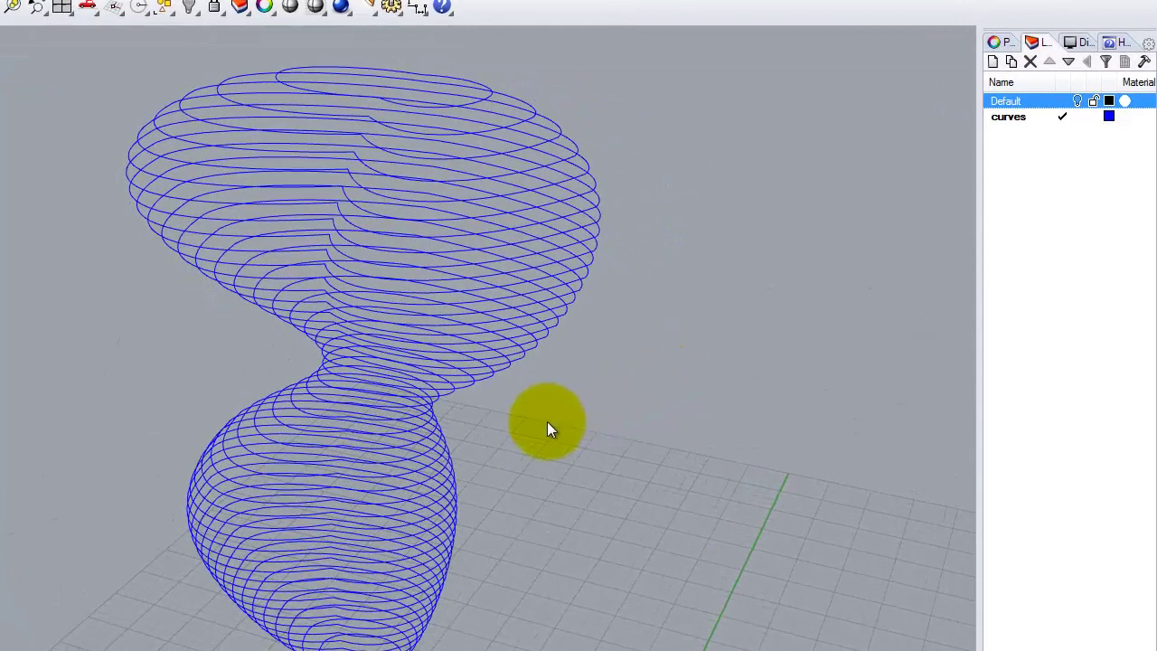
Rename the curves layer to h_curves
{"action": "left_click", "coordinate": [1002, 119]}
{"action": "left_click", "coordinate": [992, 116]}
{"action": "left_click", "coordinate": [991, 118]}
{"action": "type", "text": "h"}
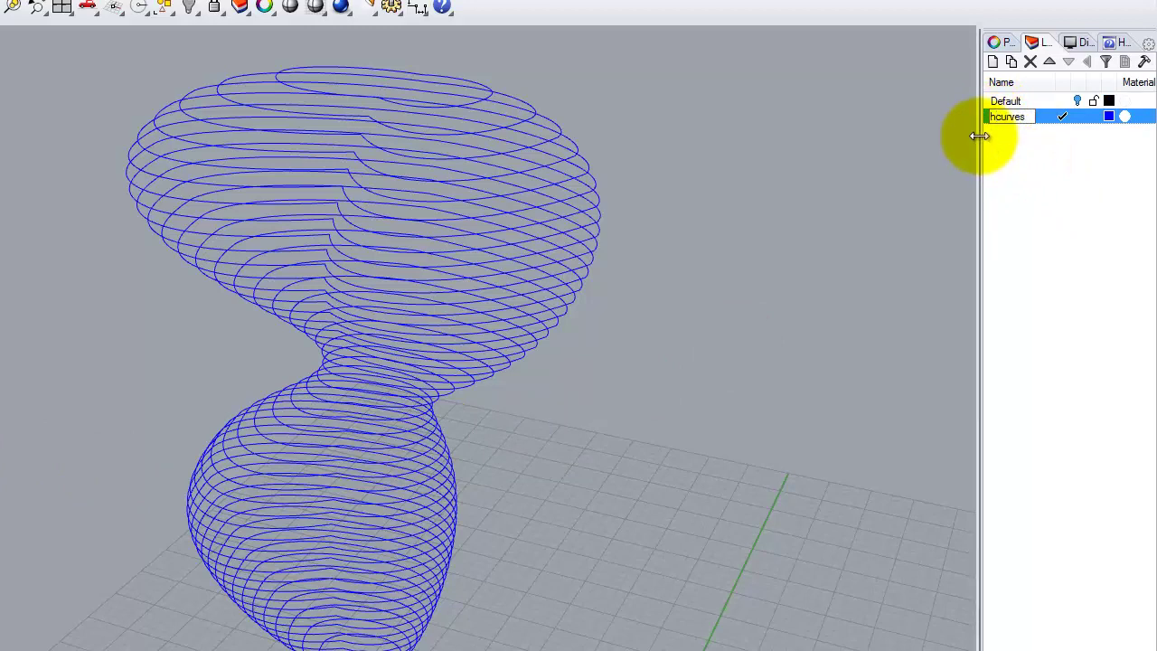
{"action": "type", "text": "_"}
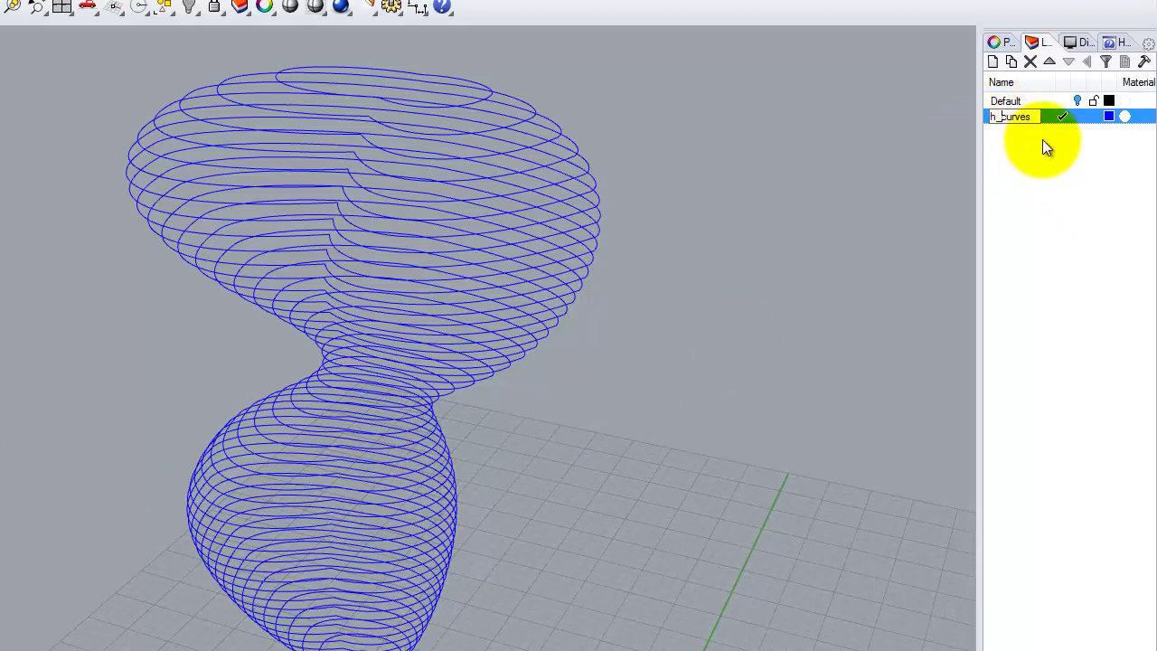
{"action": "left_click", "coordinate": [1044, 139]}
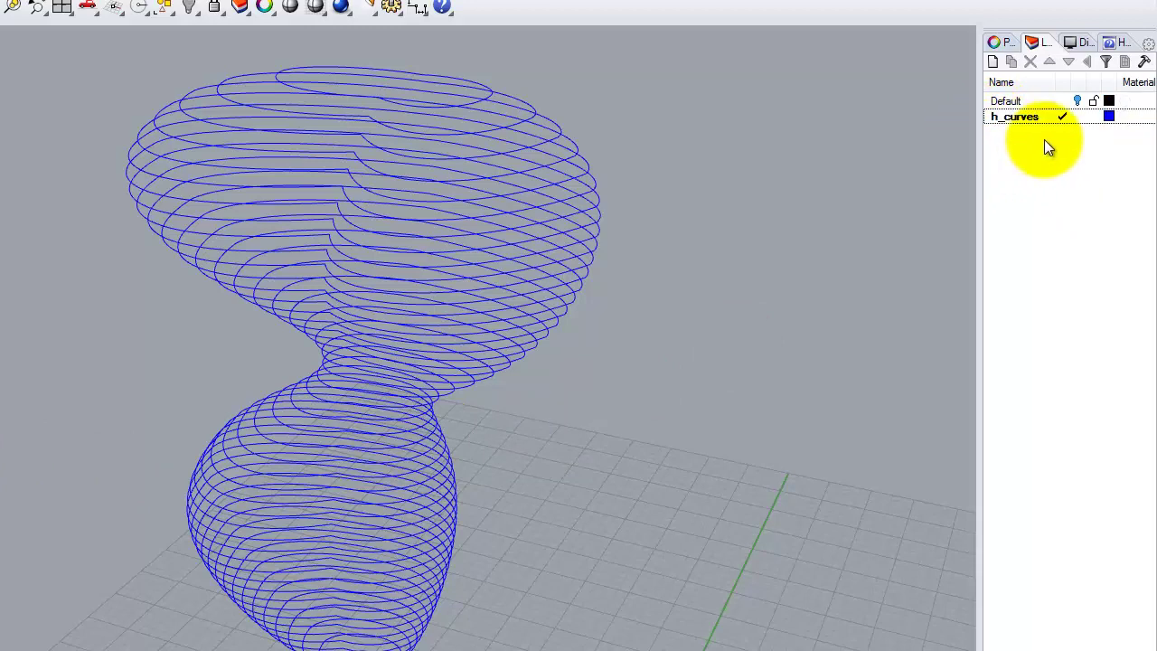
Add a new layer v_curves, make it current, and colour it orange
{"action": "left_click", "coordinate": [992, 61]}
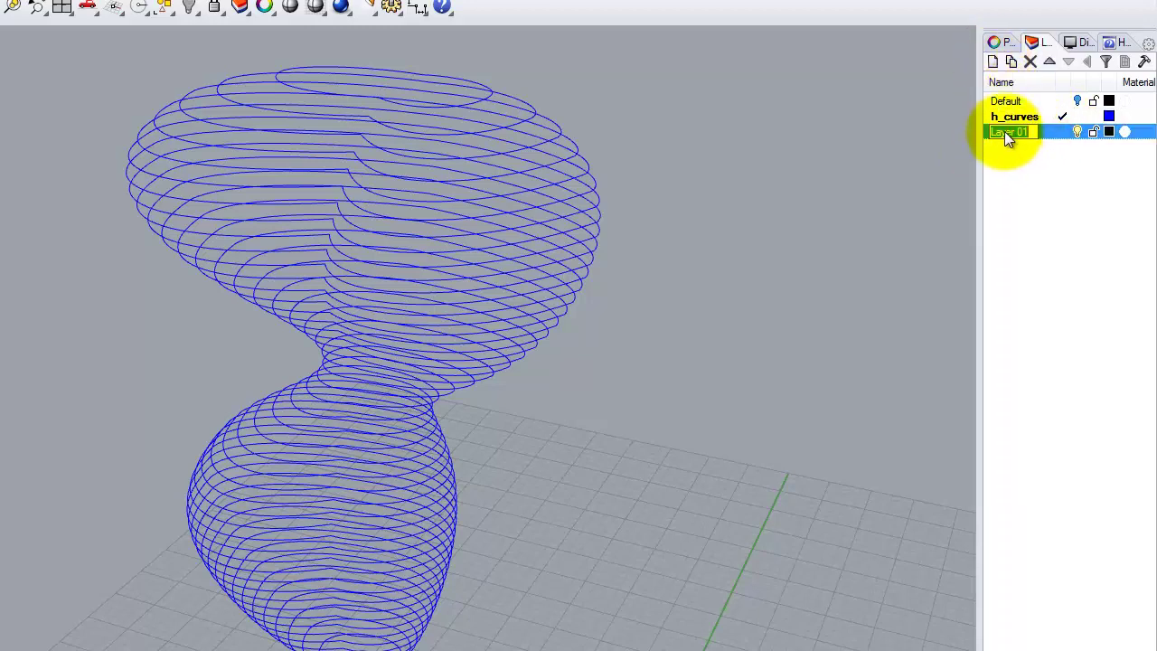
{"action": "key", "text": "BackSpace"}
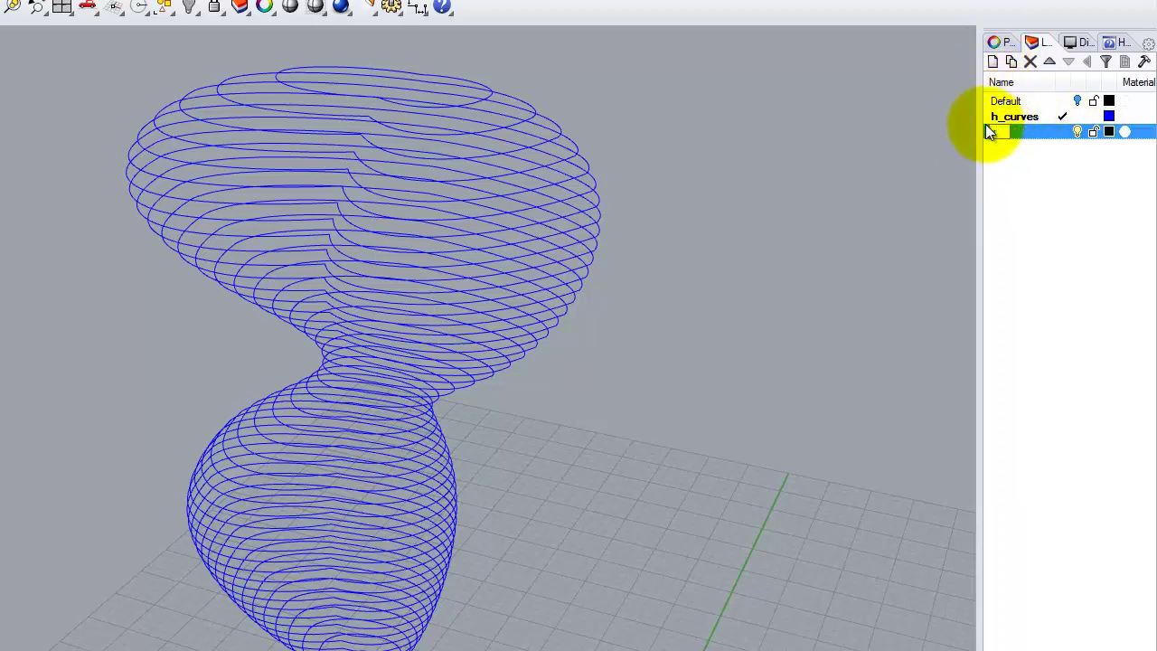
{"action": "type", "text": "v_curves"}
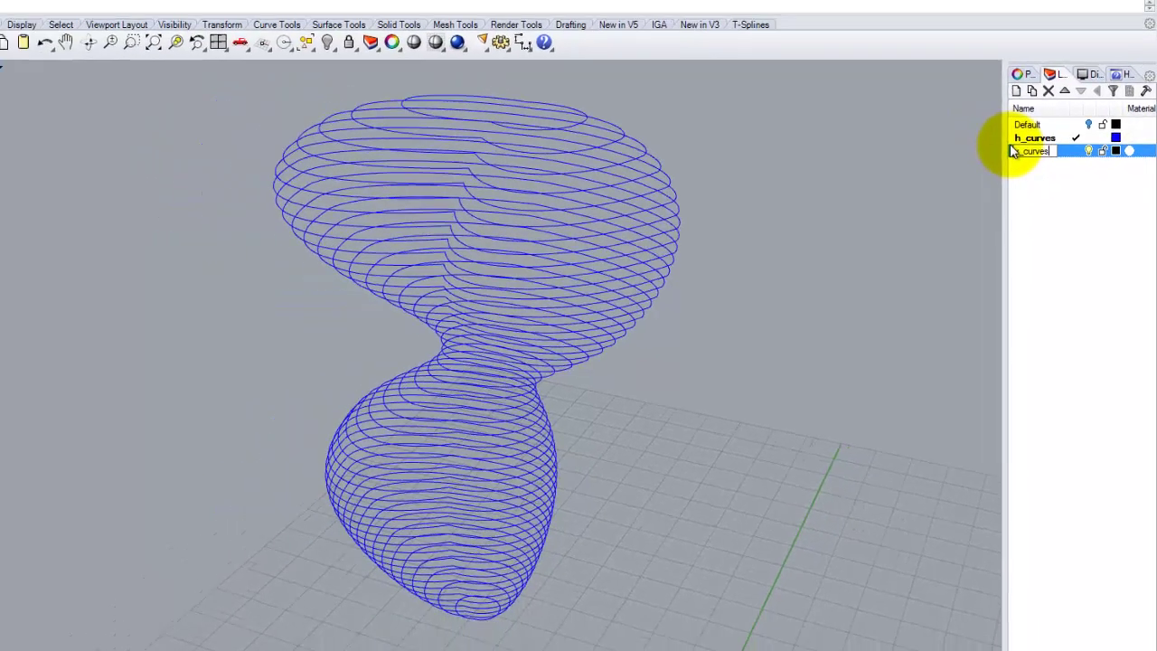
{"action": "key", "text": "Return"}
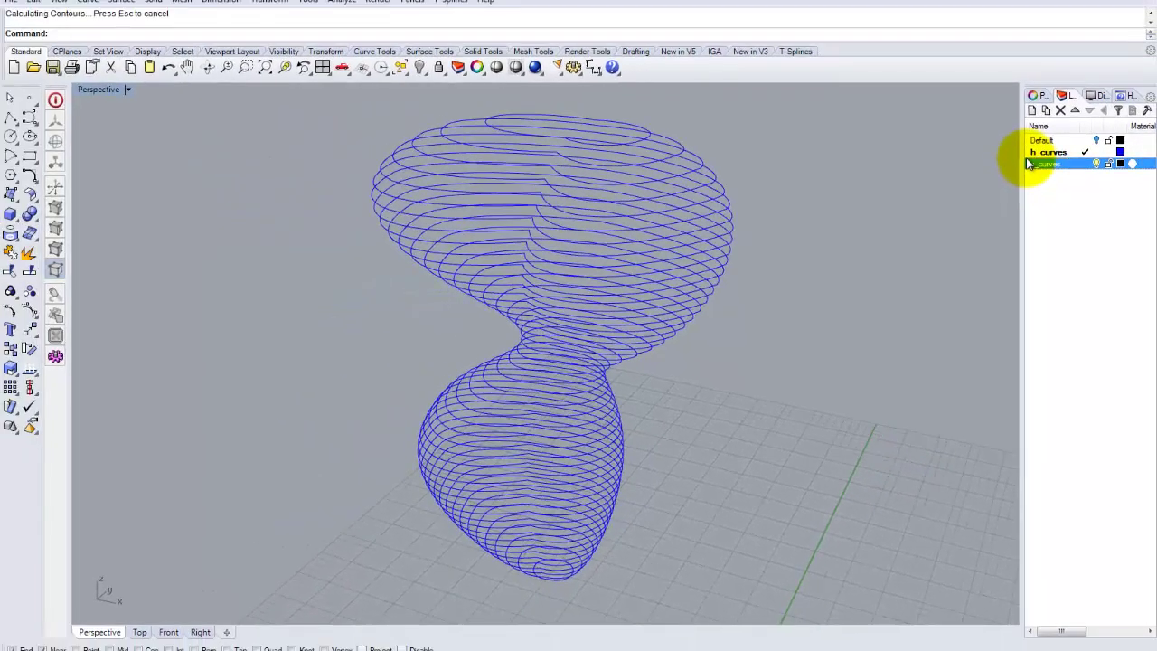
{"action": "left_click", "coordinate": [1084, 166]}
{"action": "left_click", "coordinate": [1122, 165]}
{"action": "left_click", "coordinate": [465, 290]}
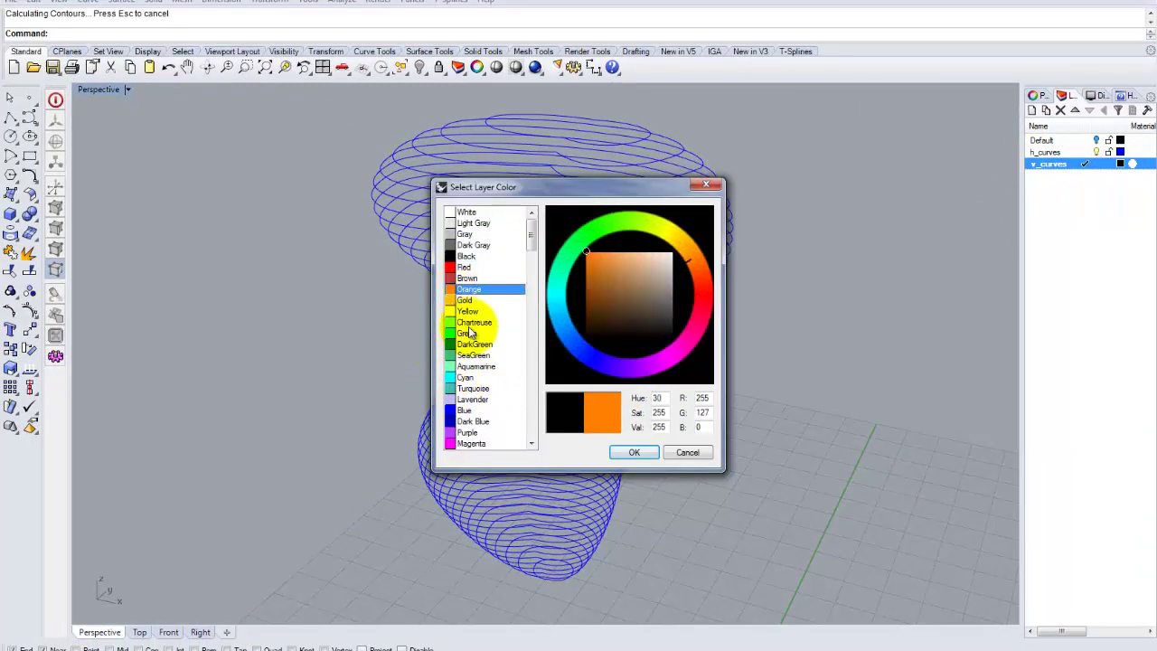
{"action": "left_click", "coordinate": [637, 454]}
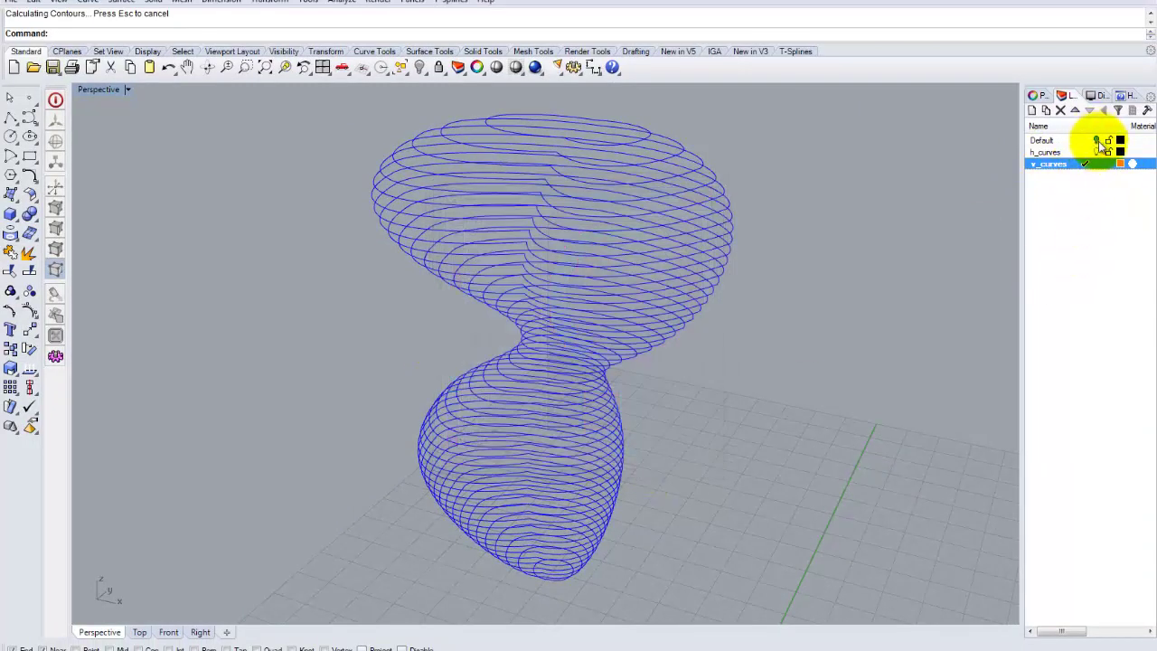
Hide h_curves and rerun Contour on the blob sideways with 0.230 spacing
{"action": "left_click", "coordinate": [1096, 153]}
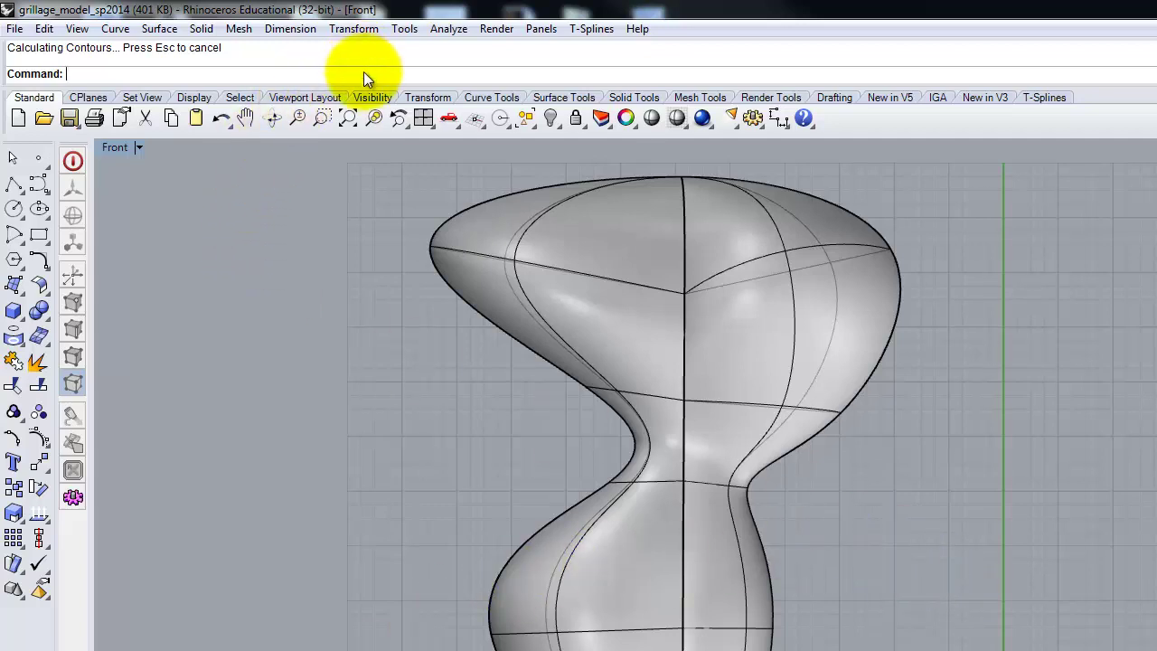
{"action": "right_click", "coordinate": [364, 74]}
{"action": "left_click", "coordinate": [435, 221]}
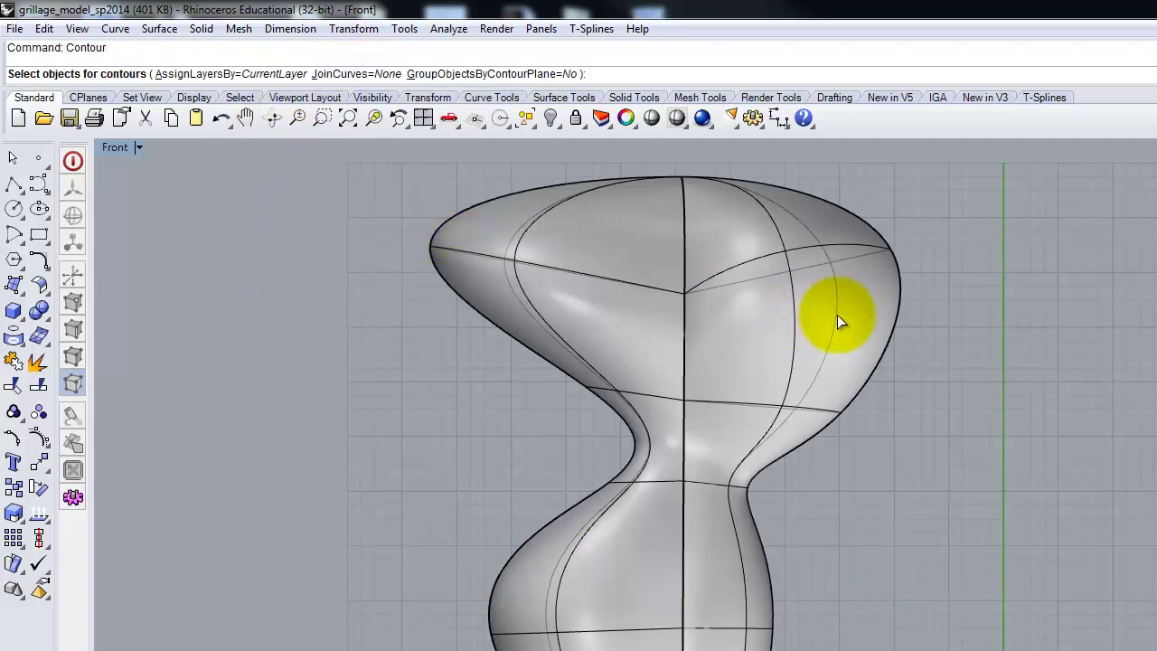
{"action": "left_click", "coordinate": [780, 319]}
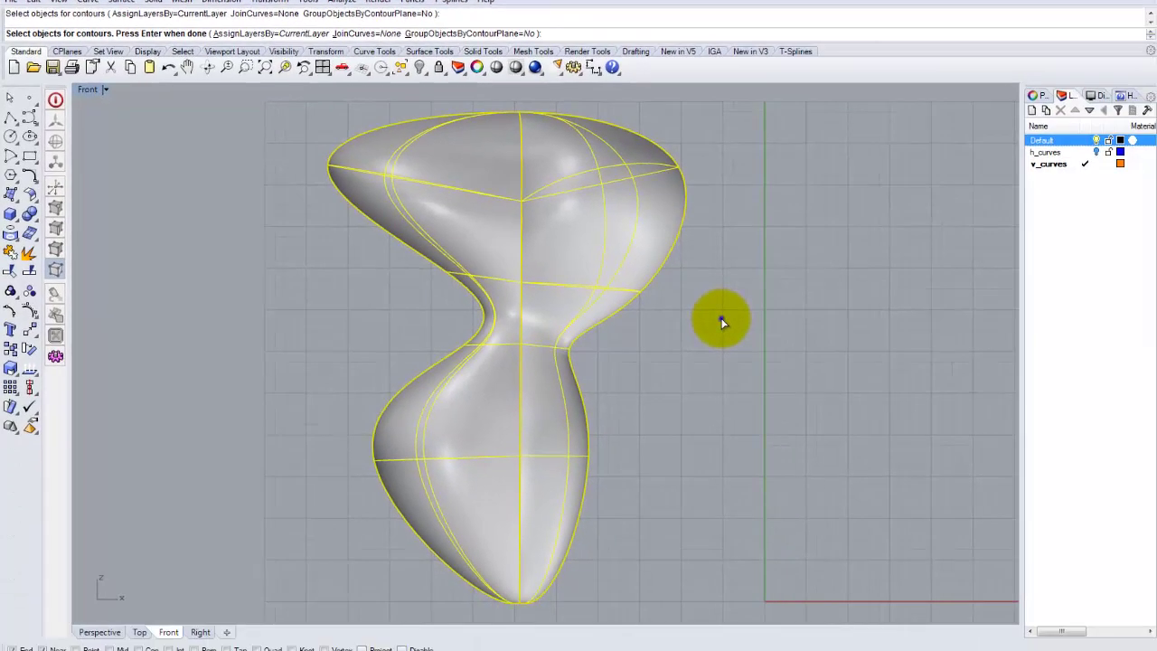
{"action": "key", "text": "Return"}
{"action": "right_click_drag", "start_coordinate": [718, 321], "coordinate": [551, 587], "text": "ctrl+shift"}
{"action": "left_click", "coordinate": [446, 572]}
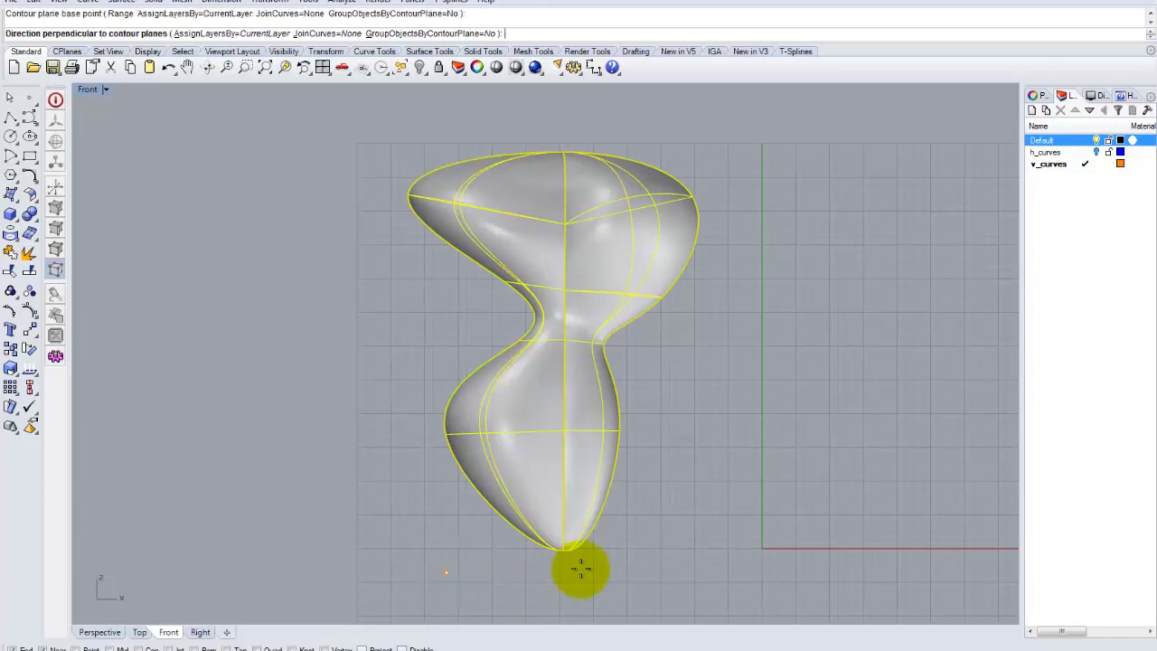
{"action": "left_click", "coordinate": [703, 573]}
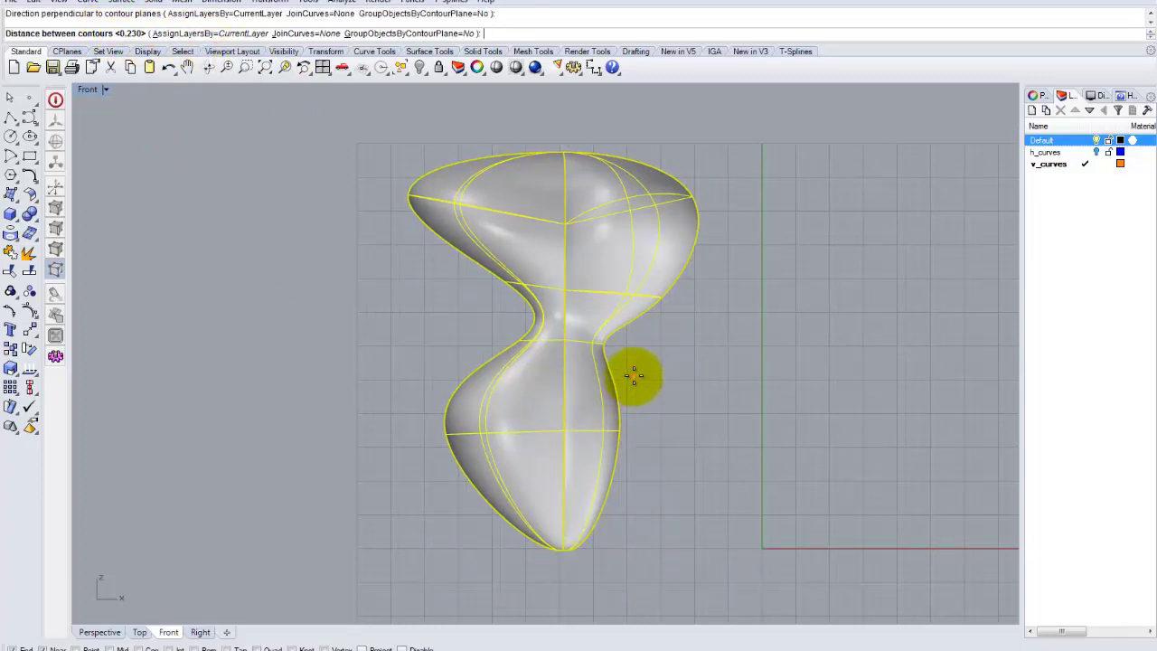
{"action": "key", "text": "Return"}
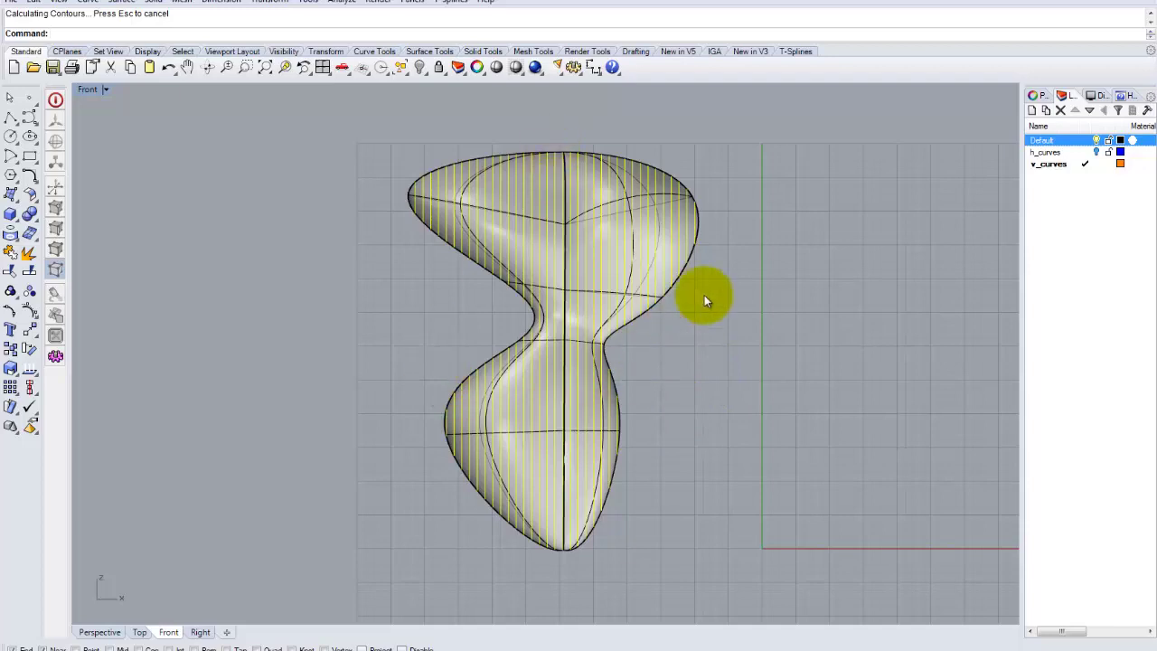
Hide the blob surface and orbit the Perspective view around the orange vertical contours
{"action": "left_click", "coordinate": [1097, 140]}
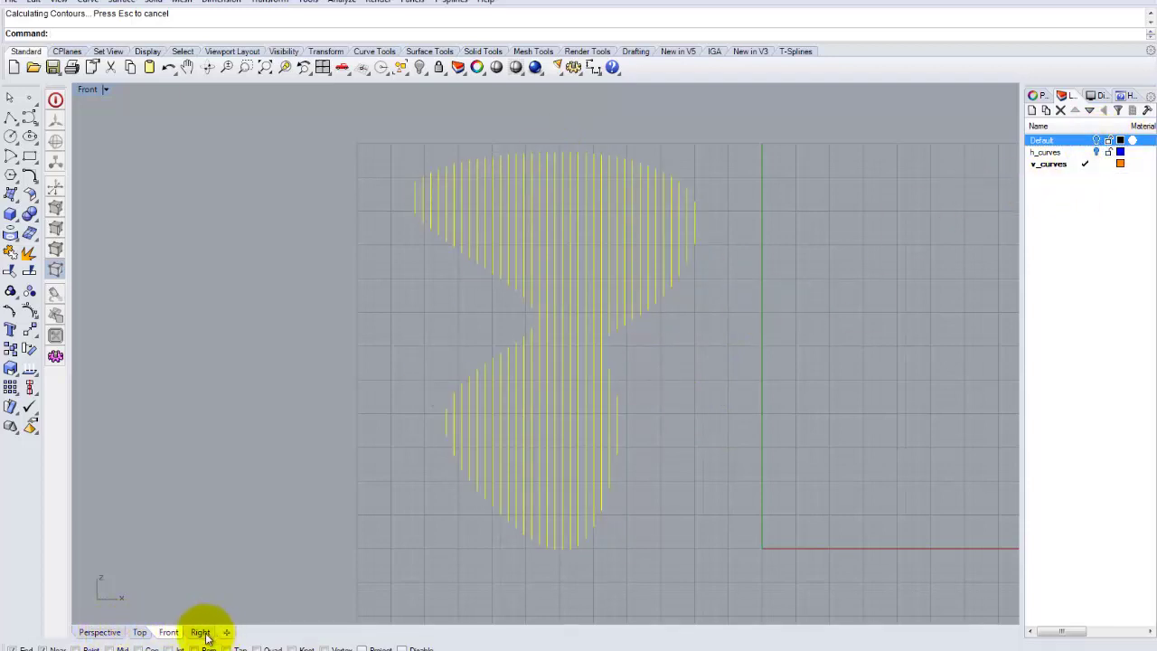
{"action": "left_click", "coordinate": [97, 633]}
{"action": "right_click_drag", "start_coordinate": [623, 416], "coordinate": [661, 434]}
{"action": "left_click", "coordinate": [702, 397]}
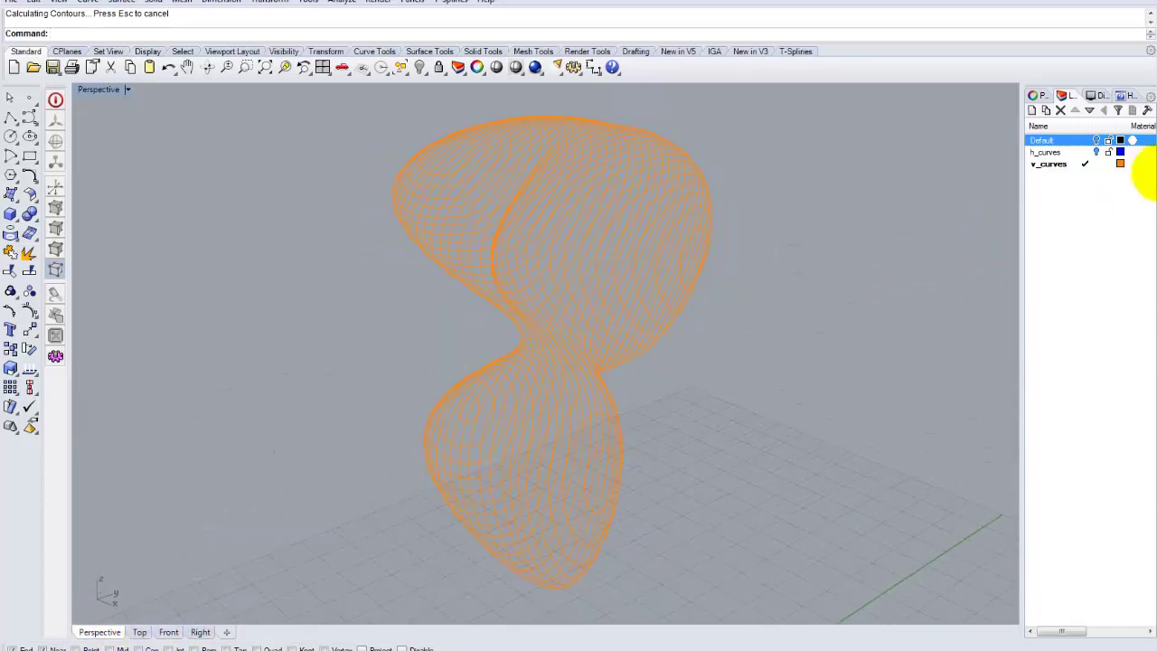
Set both v_curves and h_curves layer colours to black, then orbit the wireframe blob
{"action": "left_click", "coordinate": [1121, 166]}
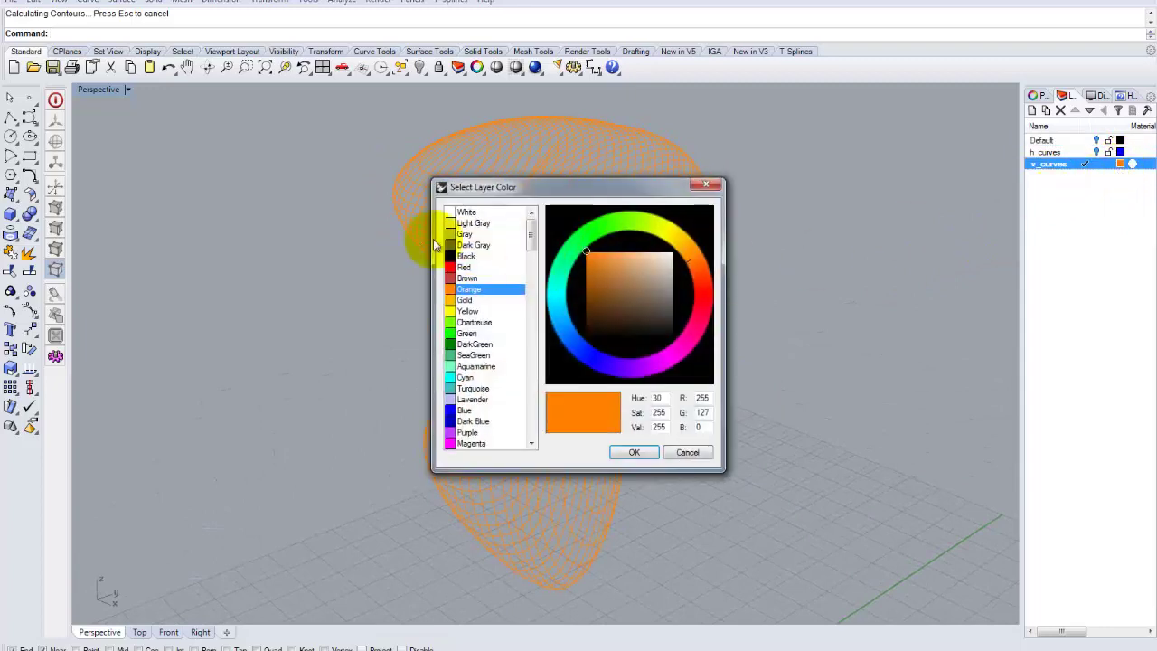
{"action": "left_click", "coordinate": [466, 257]}
{"action": "left_click", "coordinate": [641, 453]}
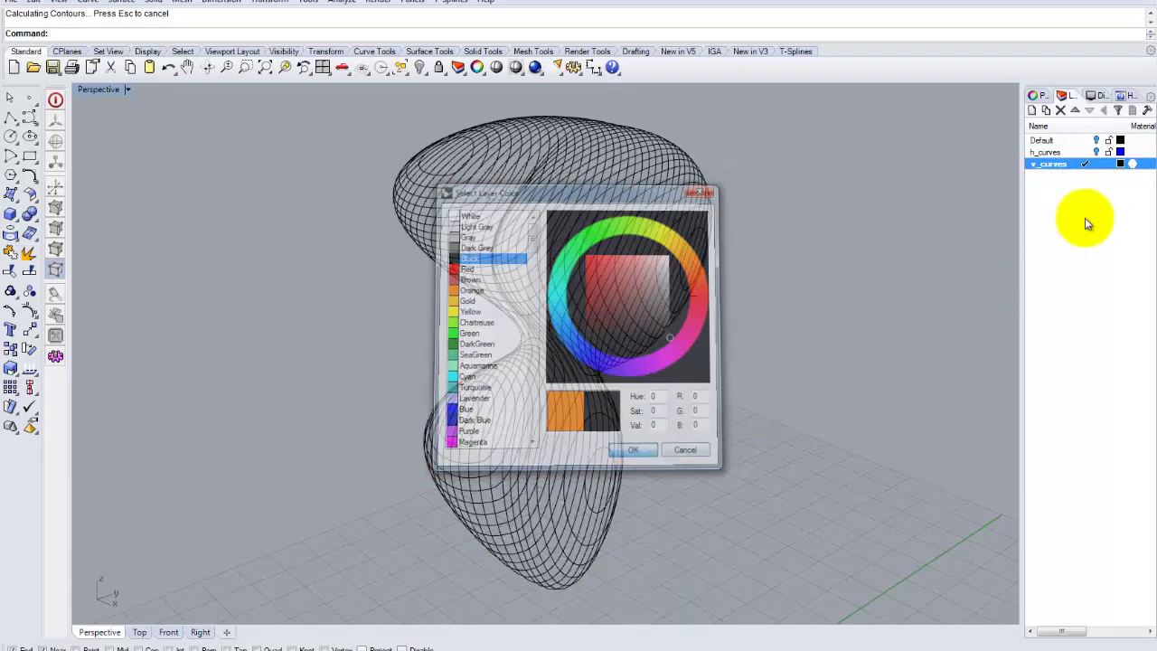
{"action": "left_click", "coordinate": [1119, 152]}
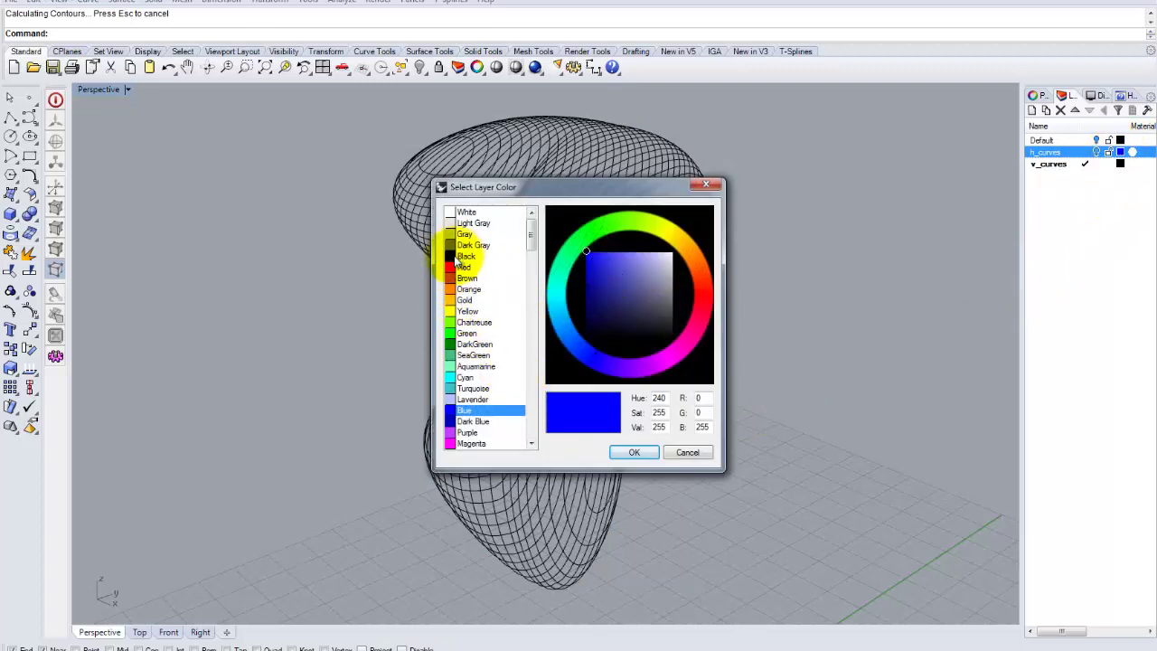
{"action": "left_click", "coordinate": [636, 451]}
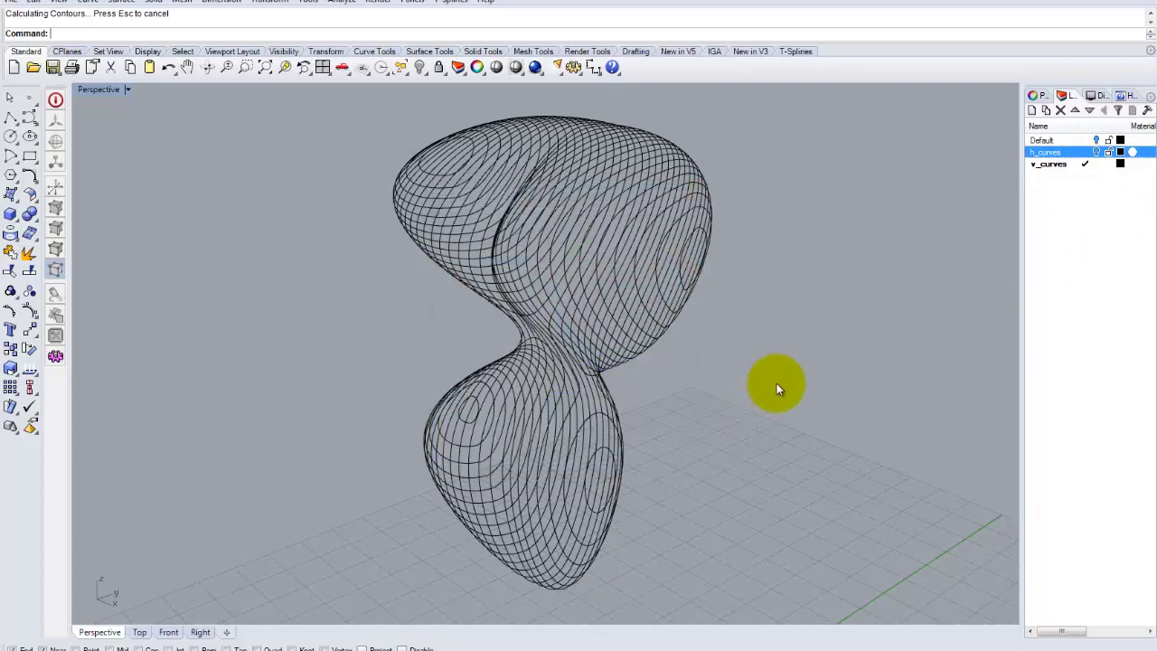
{"action": "mouse_move", "coordinate": [777, 383]}
{"action": "right_mouse_down"}
{"action": "mouse_move", "coordinate": [775, 353]}
{"action": "mouse_move", "coordinate": [898, 335]}
{"action": "mouse_move", "coordinate": [645, 418]}
{"action": "mouse_move", "coordinate": [423, 394]}
{"action": "mouse_move", "coordinate": [422, 336]}
{"action": "mouse_move", "coordinate": [691, 403]}
{"action": "mouse_move", "coordinate": [799, 386]}
{"action": "right_mouse_up"}
{"action": "right_click_drag", "start_coordinate": [717, 408], "coordinate": [651, 452]}
{"action": "scroll", "coordinate": [563, 537], "scroll_direction": "up", "scroll_amount": 2}
{"action": "scroll", "coordinate": [563, 537], "scroll_direction": "down", "scroll_amount": 2}
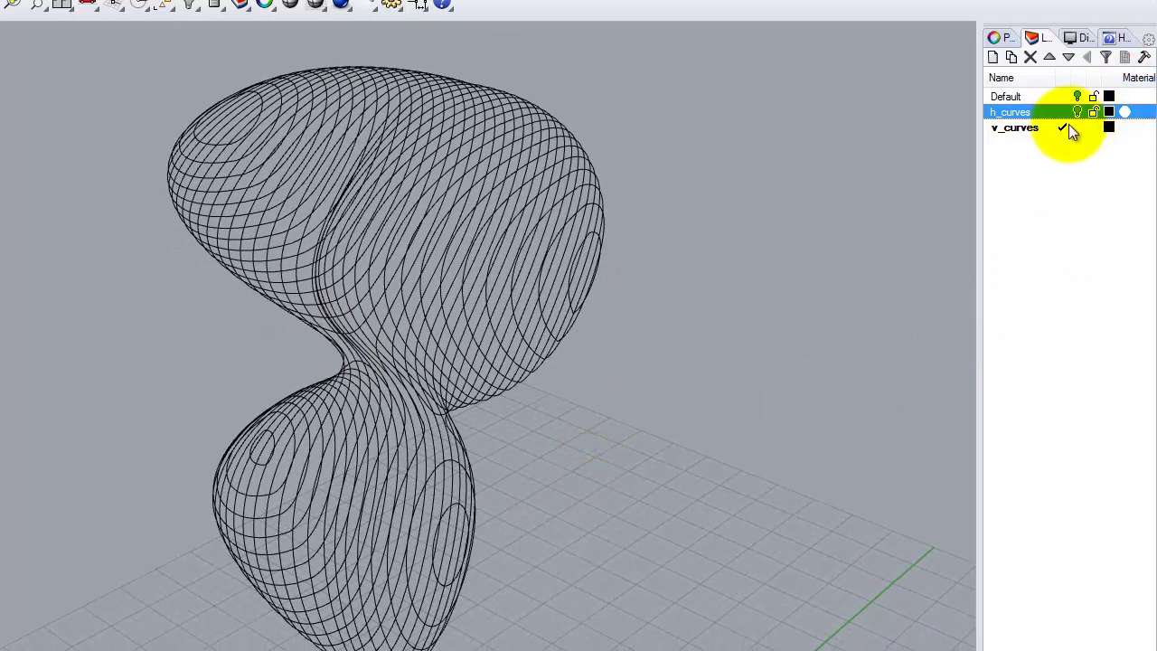
Add layers v_solids and h_solids below v_curves, making v_solids current
{"action": "left_click", "coordinate": [994, 58]}
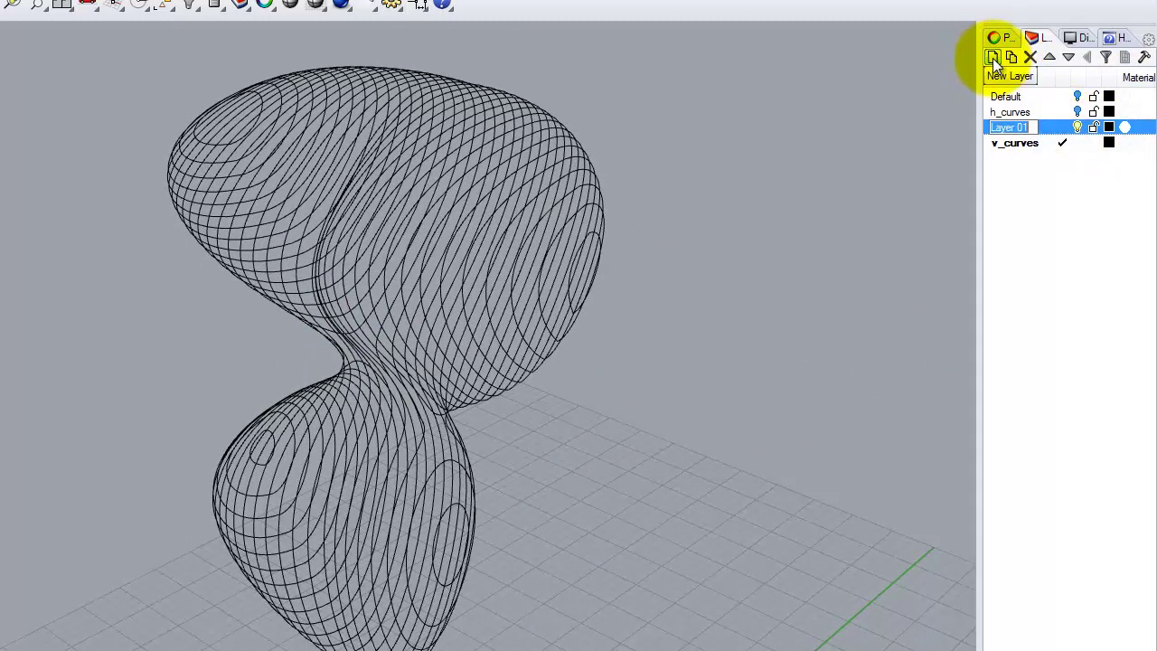
{"action": "left_click", "coordinate": [1068, 58]}
{"action": "double_click", "coordinate": [1040, 143]}
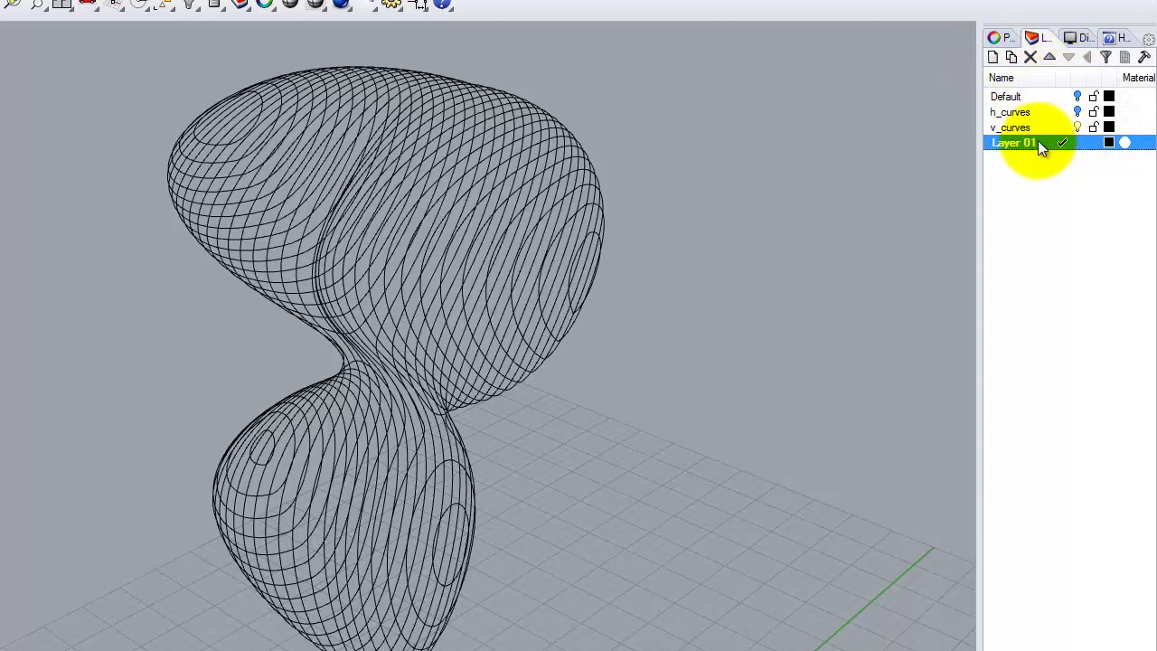
{"action": "type", "text": "v_solids"}
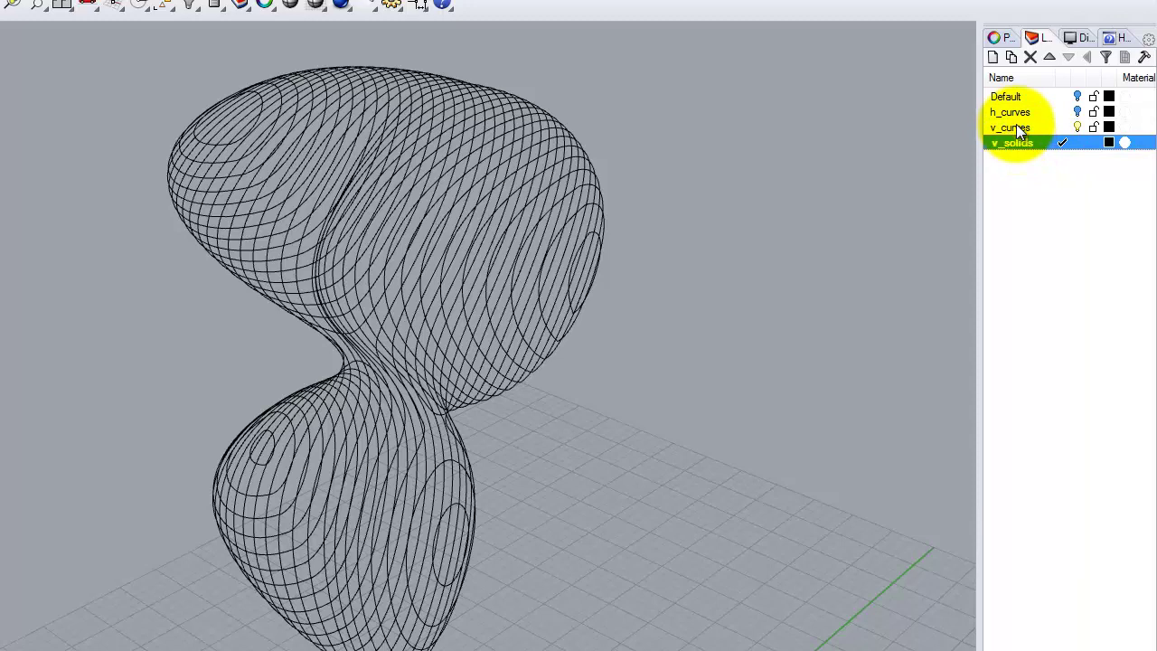
{"action": "left_click", "coordinate": [992, 59]}
{"action": "type", "text": "h_solids"}
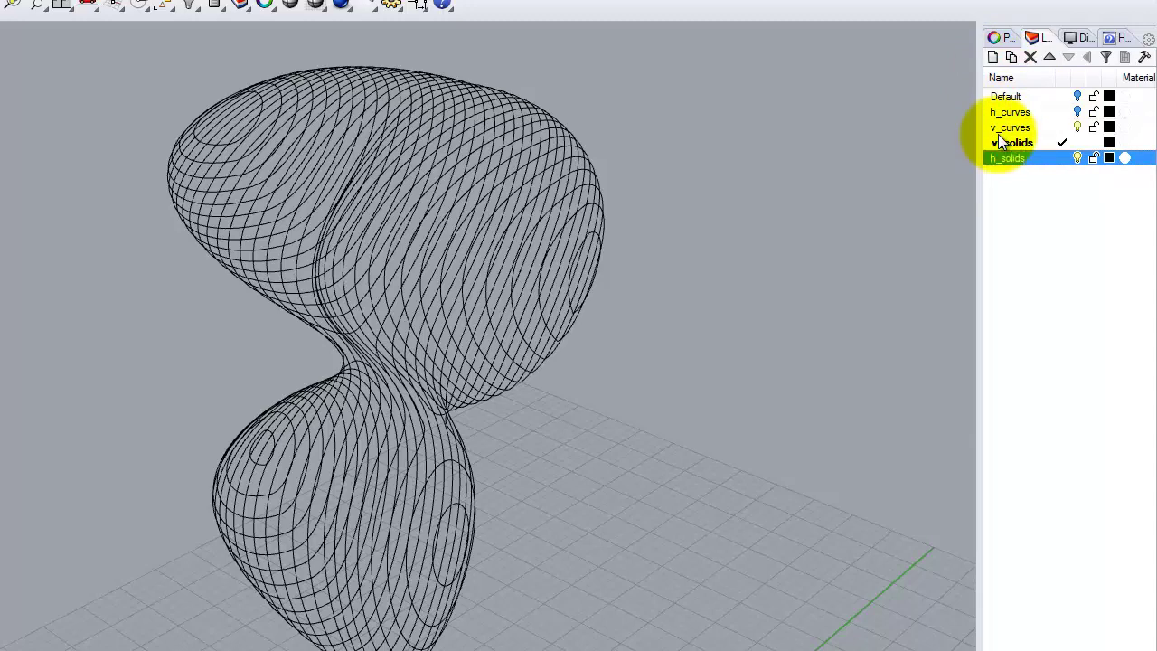
{"action": "left_click", "coordinate": [1067, 145]}
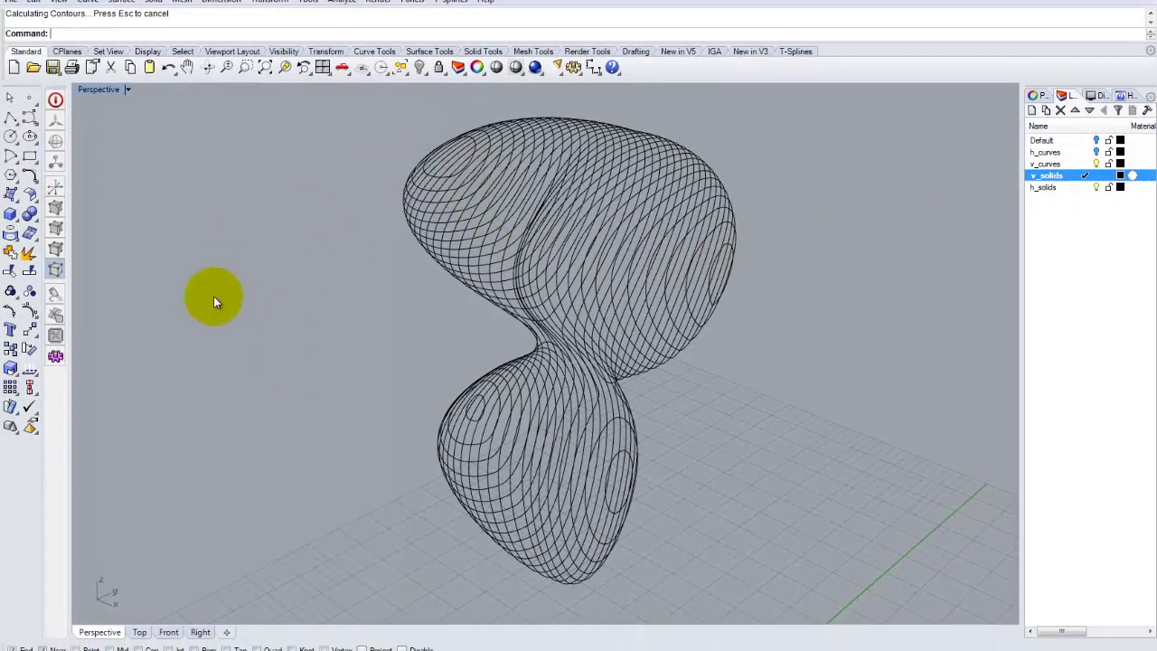
Restore the four-view layout and window-select all 102 vertical contour curves
{"action": "double_click", "coordinate": [95, 89]}
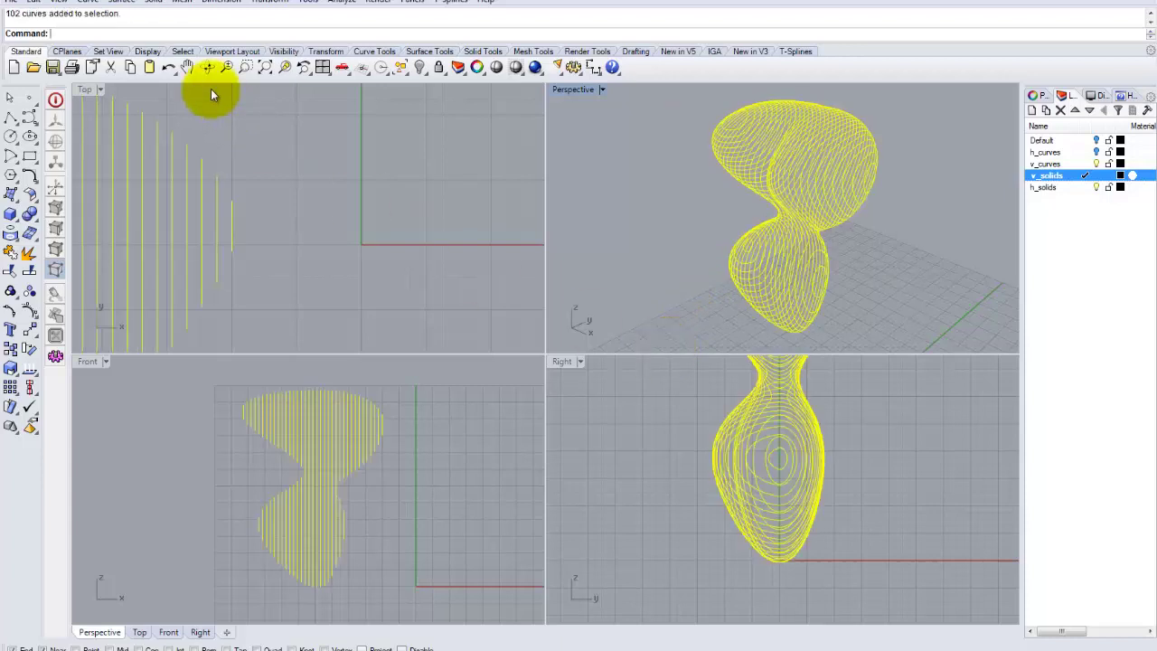
{"action": "left_click", "coordinate": [286, 71]}
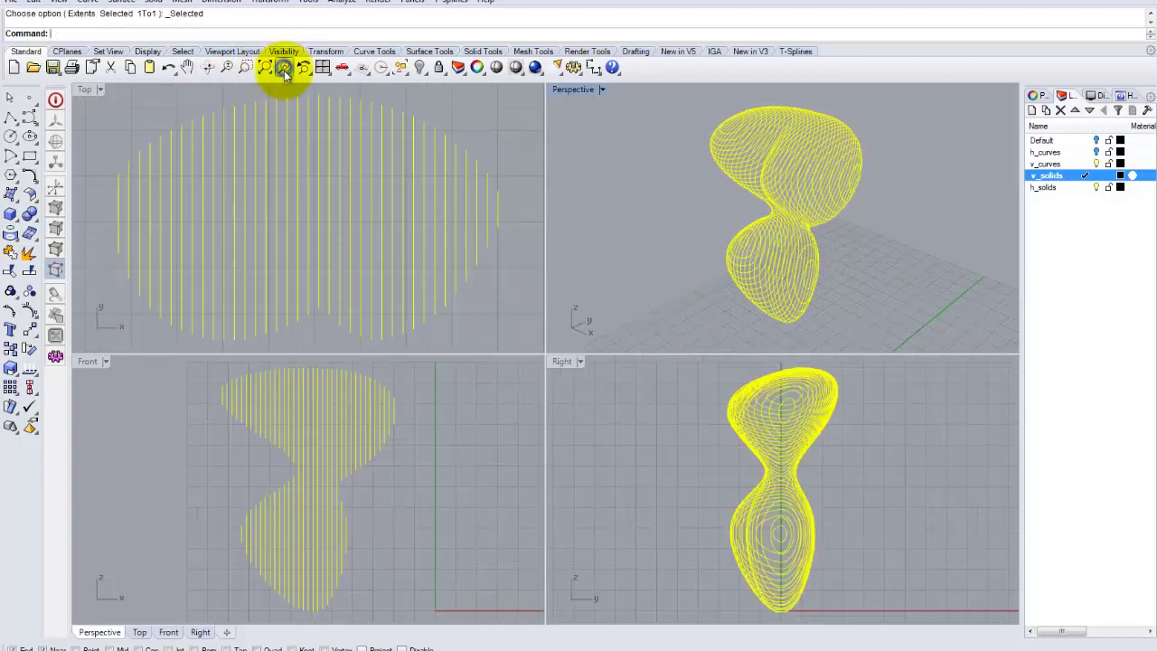
{"action": "left_click", "coordinate": [882, 261]}
{"action": "left_click", "coordinate": [181, 232]}
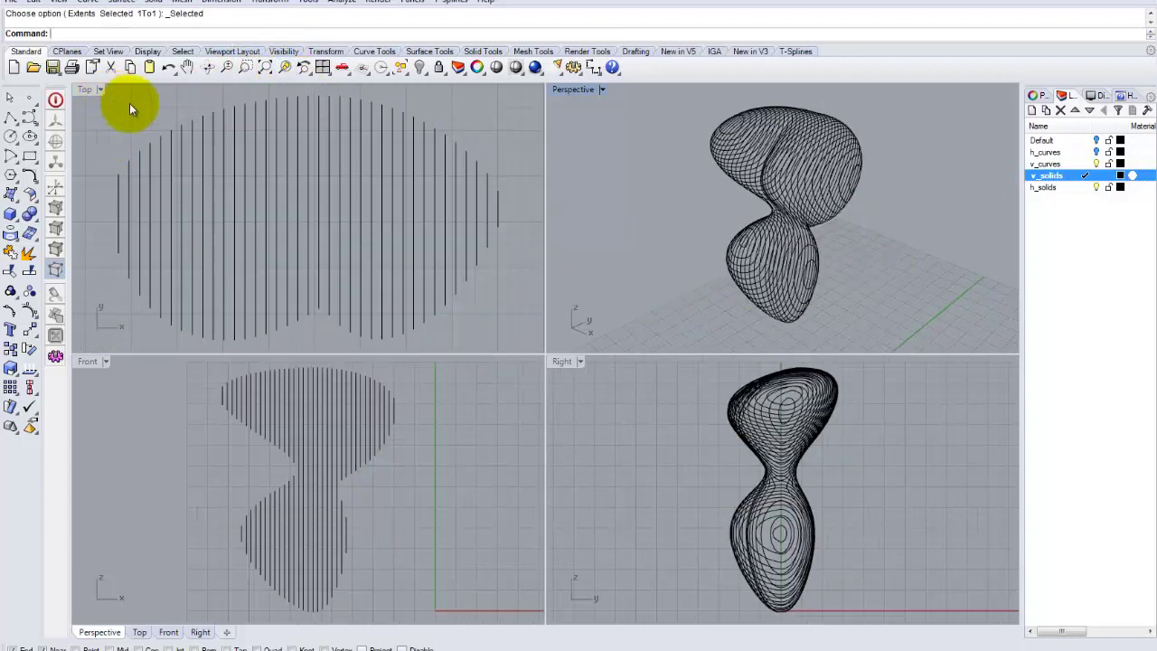
{"action": "left_click_drag", "start_coordinate": [537, 93], "coordinate": [269, 276]}
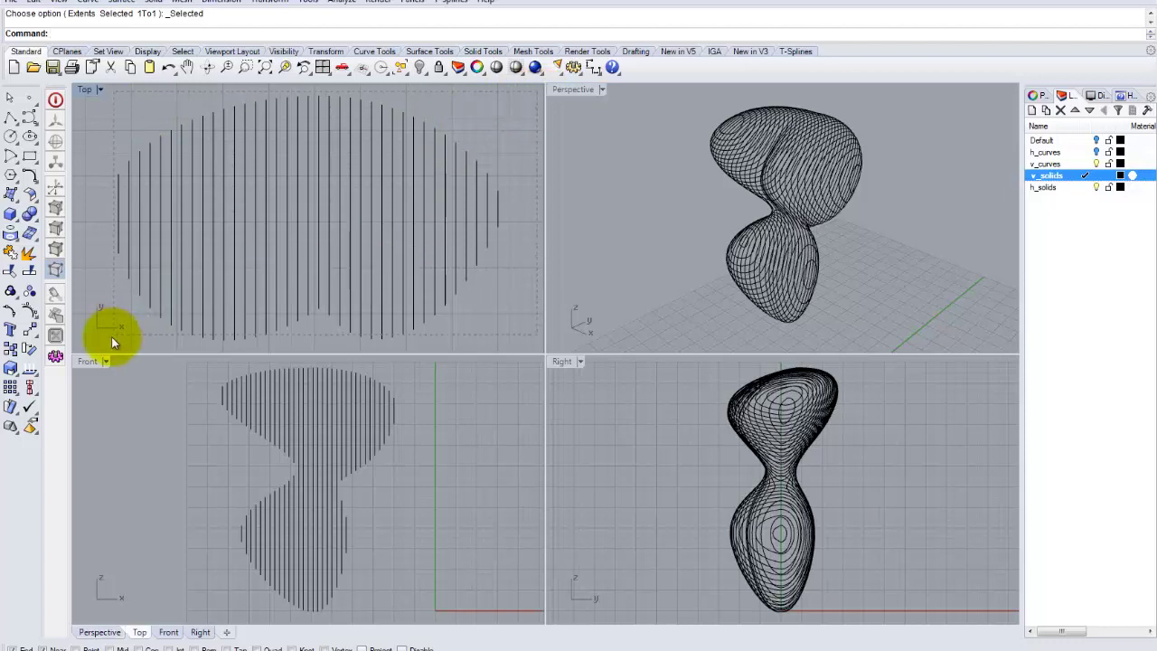
{"action": "left_click_drag", "start_coordinate": [111, 350], "coordinate": [100, 350]}
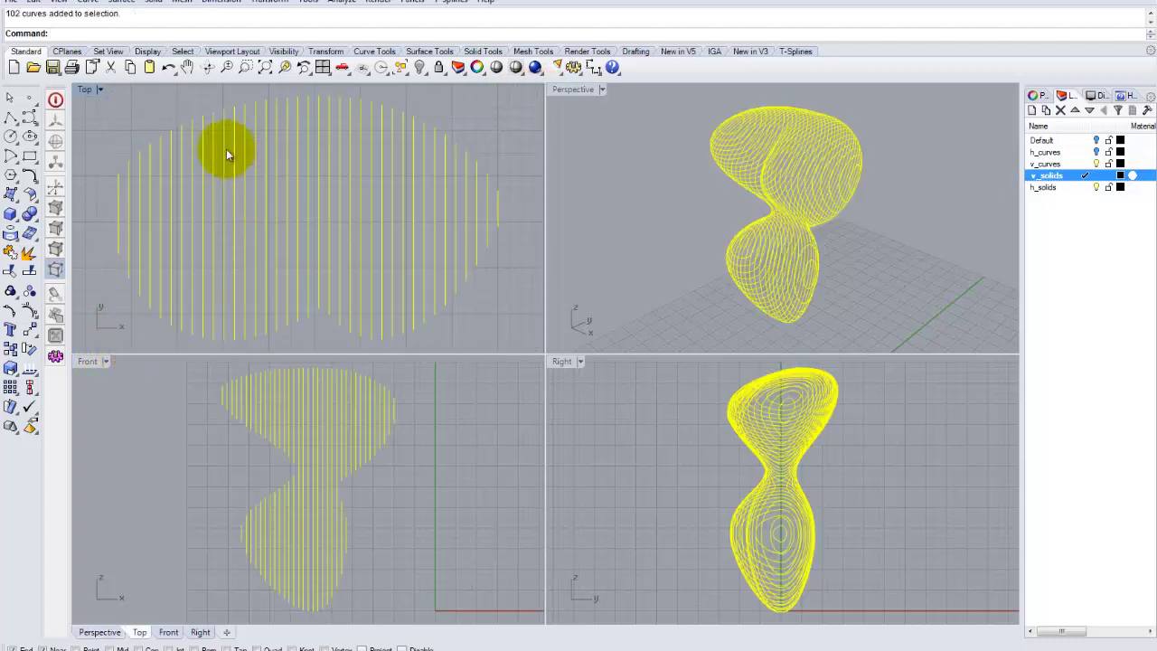
Extrude the selected vertical curves one-sided 23 units into solids with ExtrudeCrv, BothSides=No
{"action": "type", "text": "Extrude"}
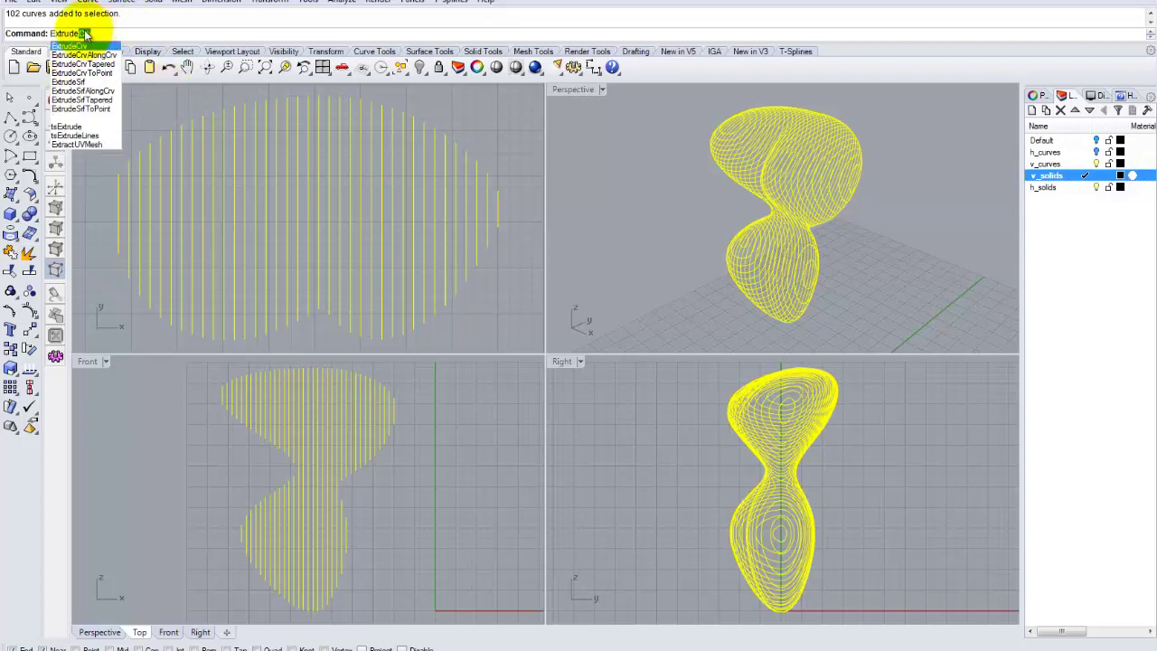
{"action": "key", "text": "Return"}
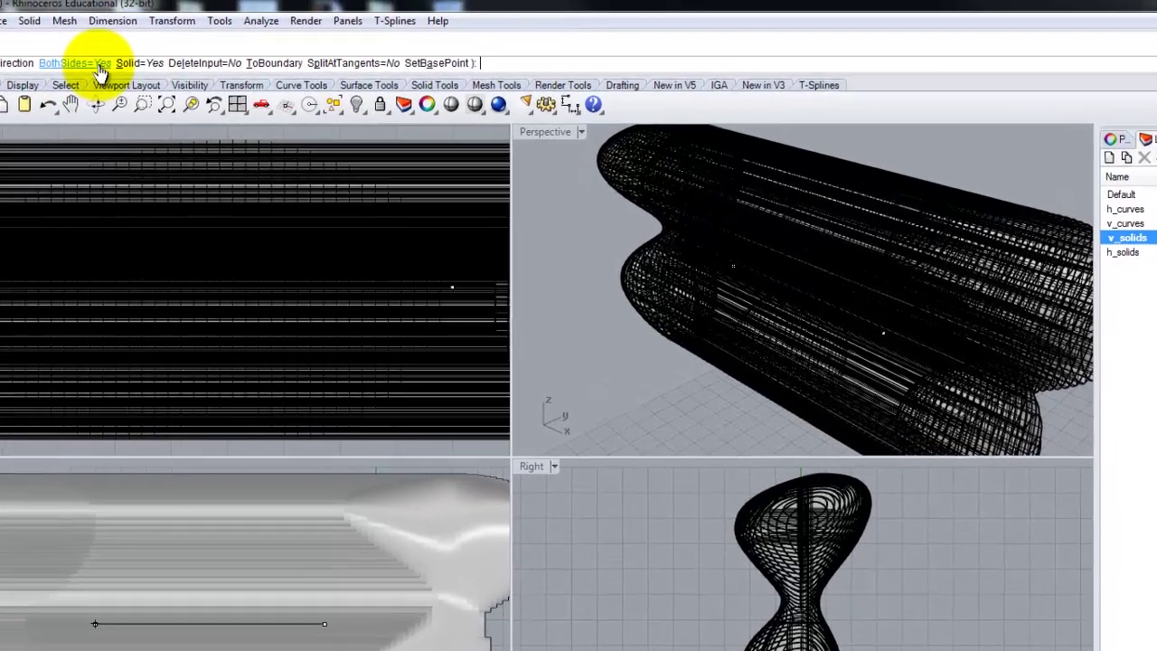
{"action": "left_click", "coordinate": [207, 35]}
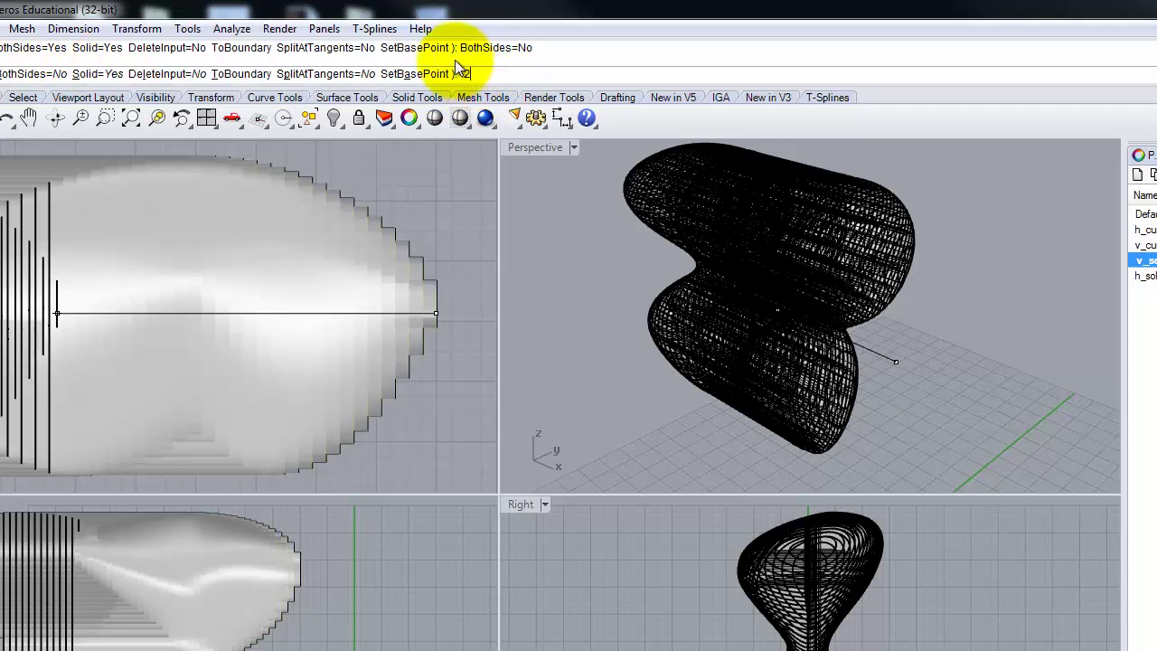
{"action": "key", "text": "Return"}
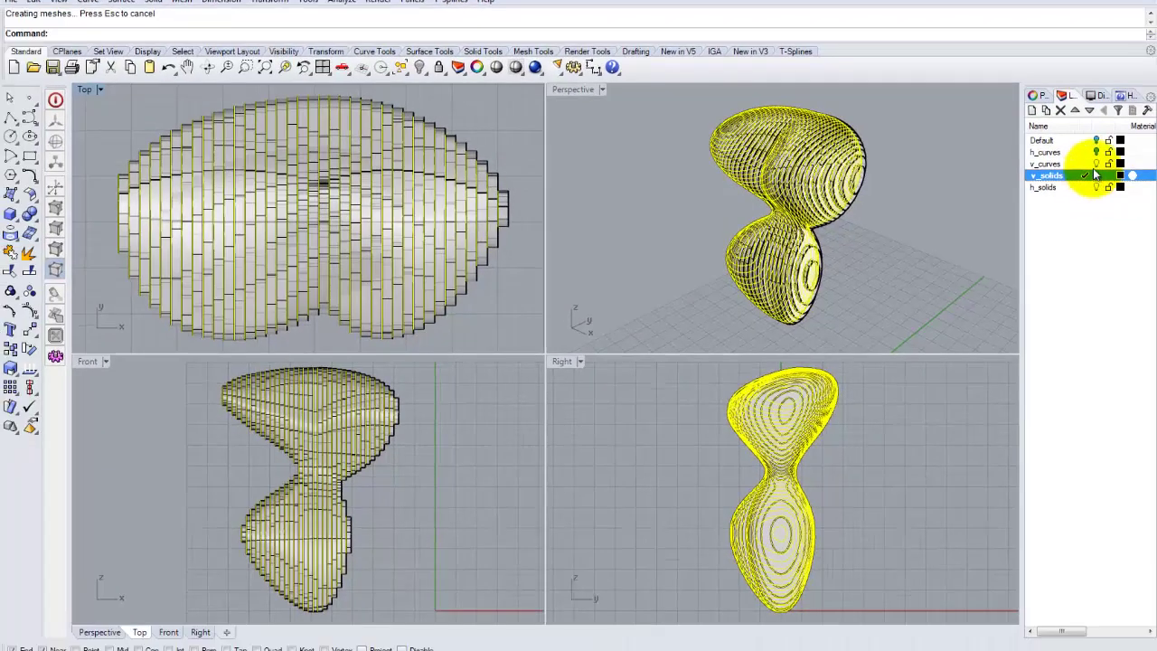
Maximise the Perspective view and orbit and zoom around the vertical slice solids forming the blob
{"action": "left_click", "coordinate": [1108, 172]}
{"action": "right_click_drag", "start_coordinate": [948, 189], "coordinate": [792, 233]}
{"action": "scroll", "coordinate": [792, 233], "scroll_direction": "up", "scroll_amount": 2}
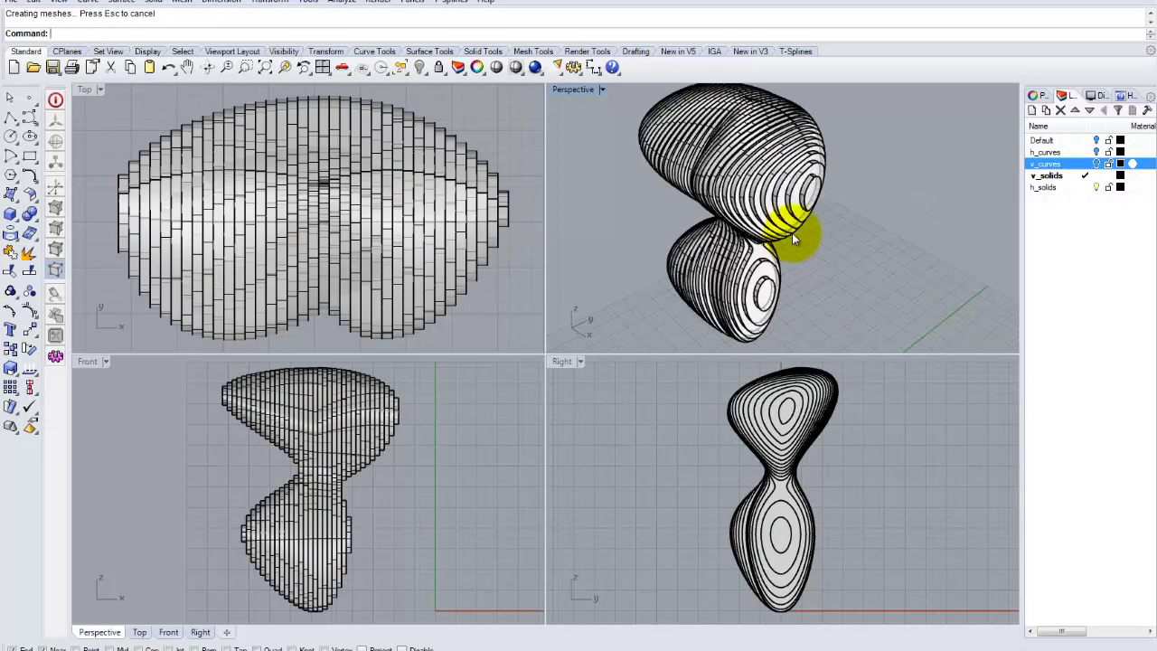
{"action": "double_click", "coordinate": [585, 88]}
{"action": "right_click_drag", "start_coordinate": [666, 284], "coordinate": [777, 401]}
{"action": "scroll", "coordinate": [774, 408], "scroll_direction": "up", "scroll_amount": 2}
{"action": "scroll", "coordinate": [773, 413], "scroll_direction": "down", "scroll_amount": 2}
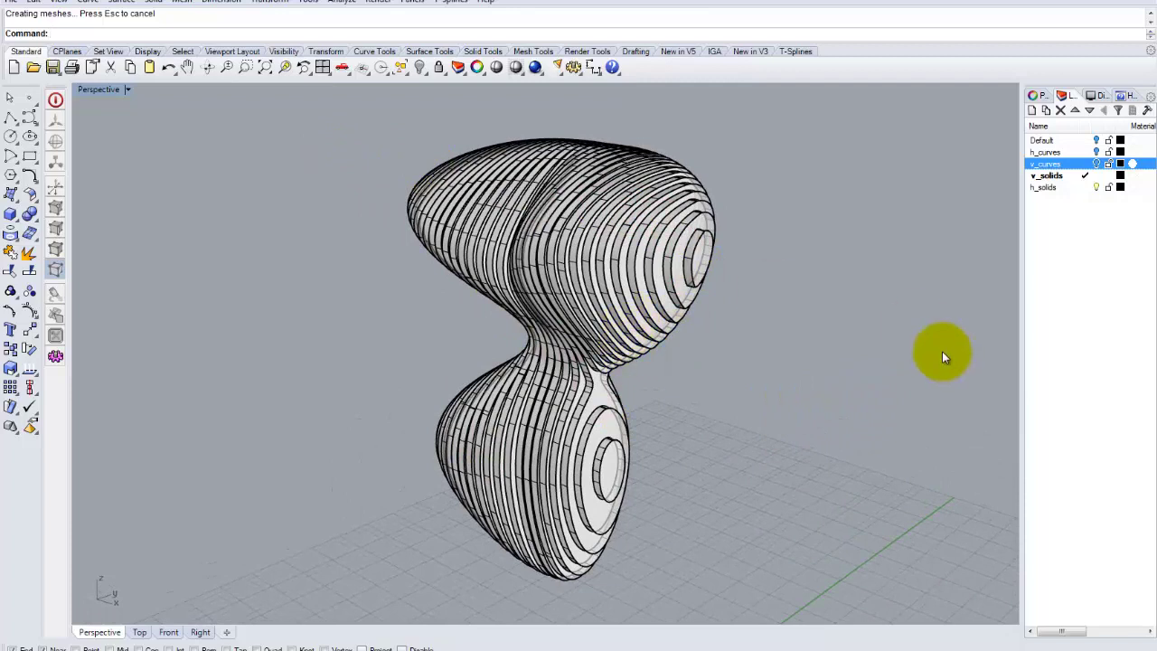
Turn on h_curves, make h_solids the current layer, and hide the v_solids layer
{"action": "left_click", "coordinate": [1096, 153]}
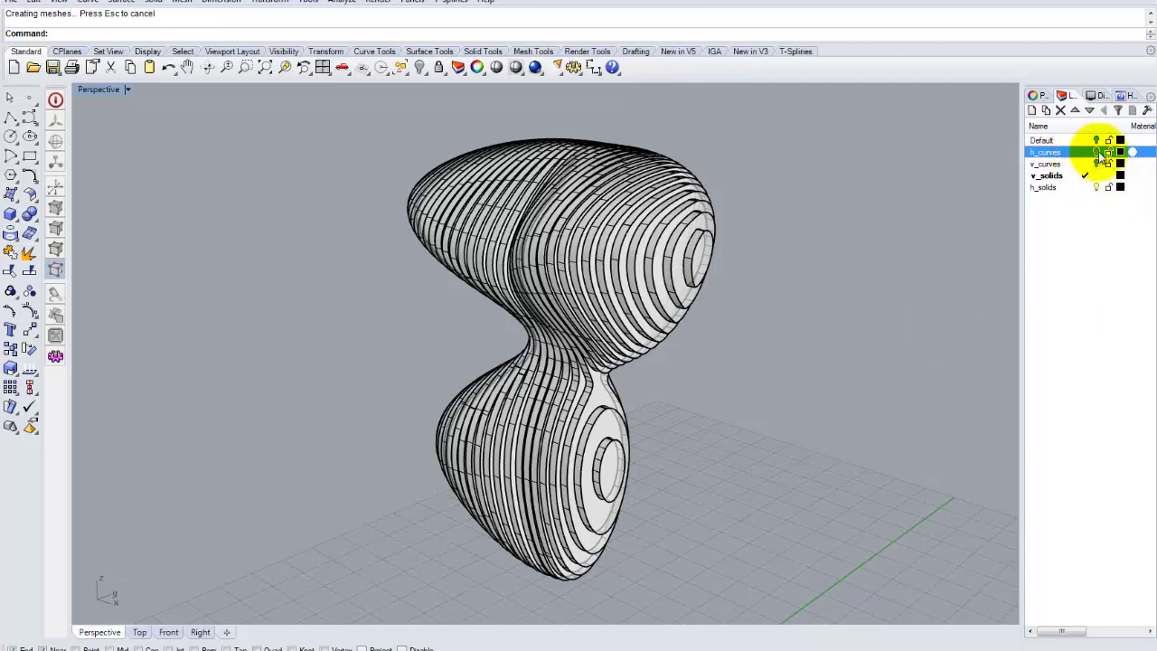
{"action": "left_click", "coordinate": [1096, 153]}
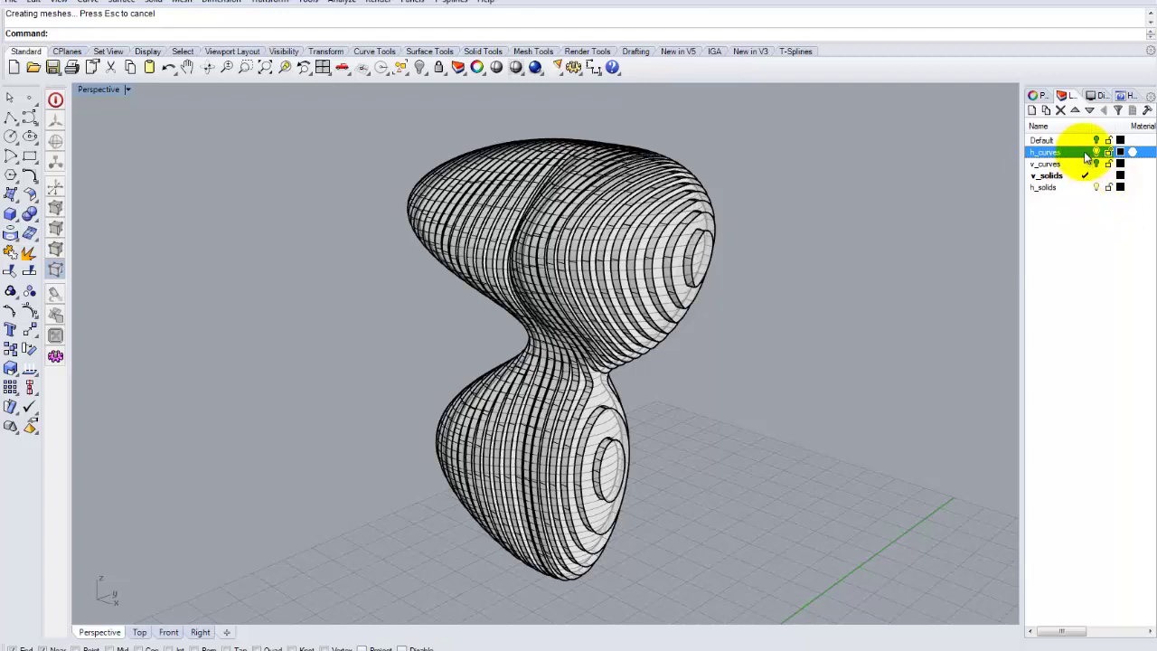
{"action": "left_click", "coordinate": [1085, 187]}
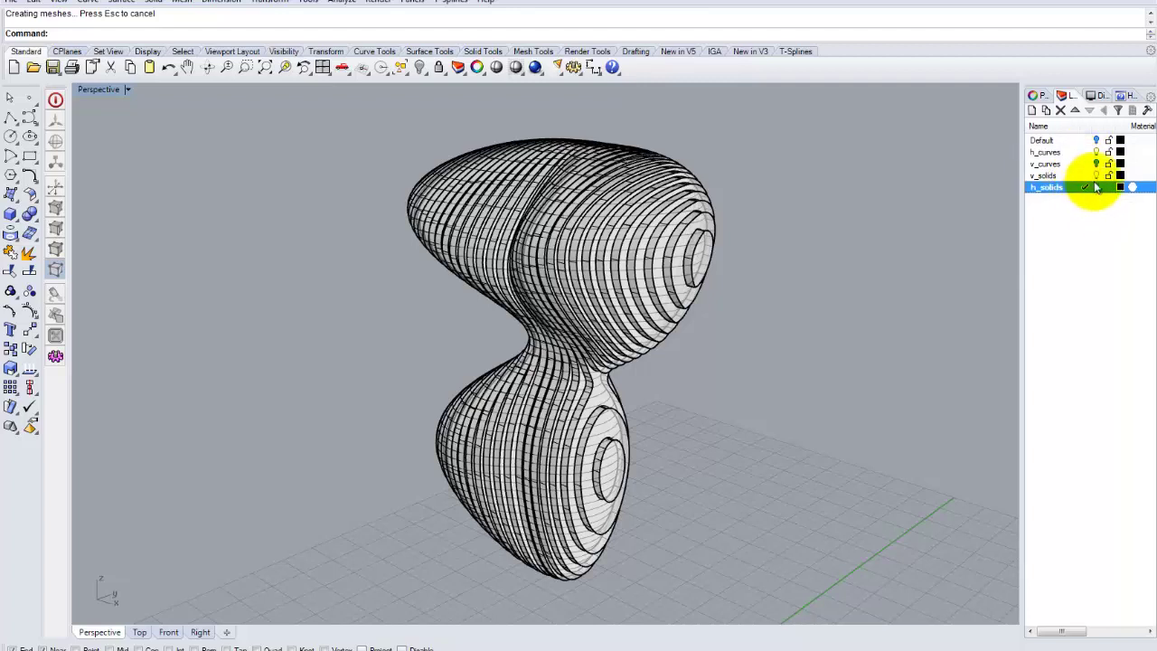
{"action": "left_click", "coordinate": [1097, 175]}
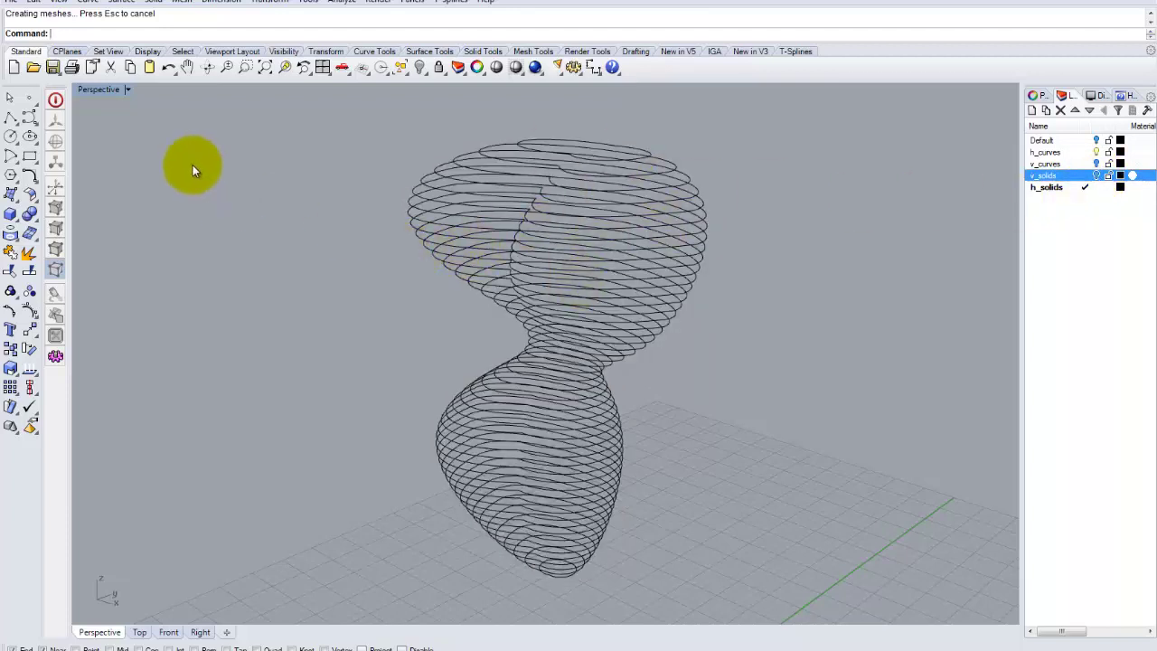
Extrude all 204 horizontal contour curves 0.23 one-sided with ExtrudeCrv into slab solids
{"action": "double_click", "coordinate": [105, 89]}
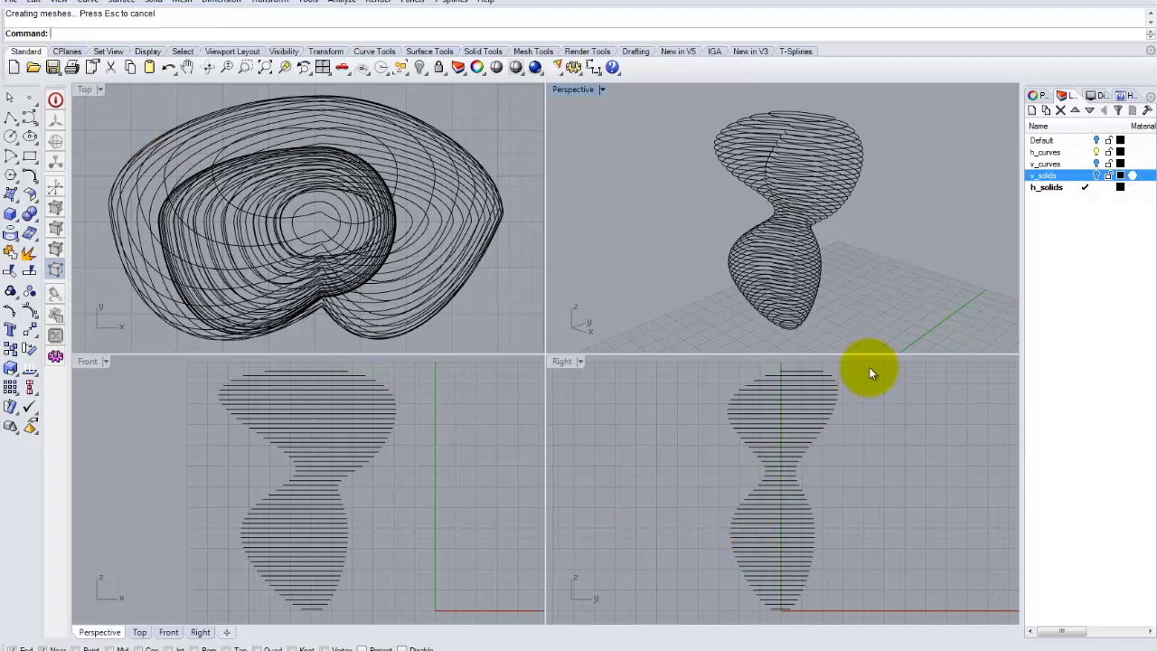
{"action": "left_click_drag", "start_coordinate": [870, 366], "coordinate": [677, 620]}
{"action": "right_click", "coordinate": [257, 34]}
{"action": "left_click", "coordinate": [307, 144]}
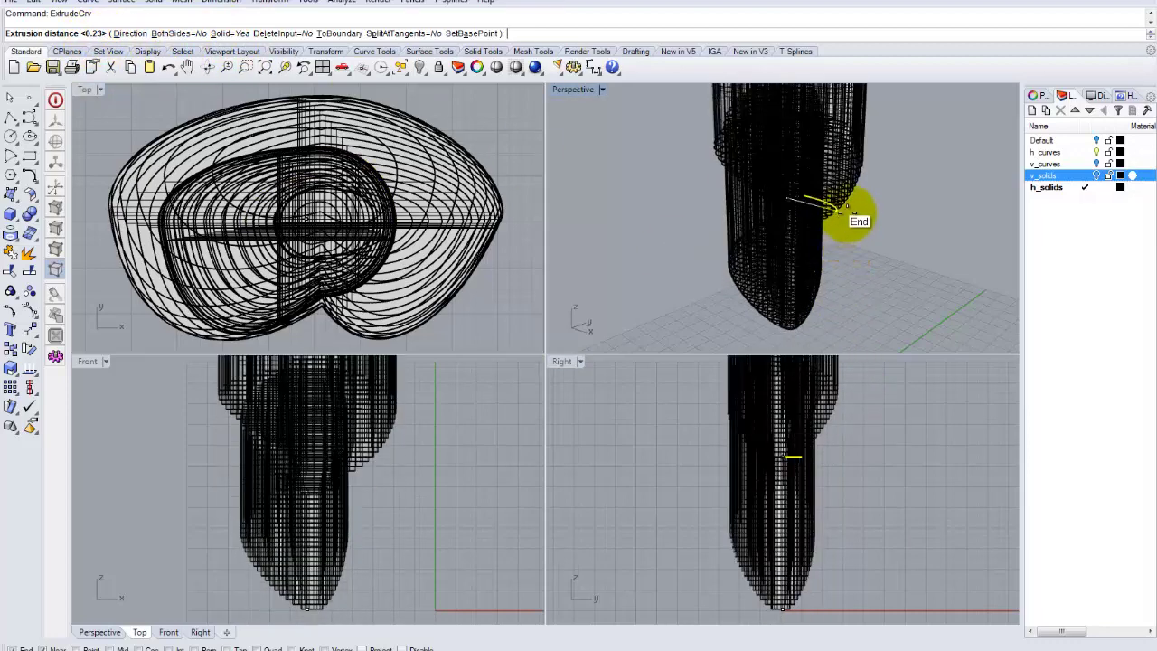
{"action": "left_click", "coordinate": [848, 204]}
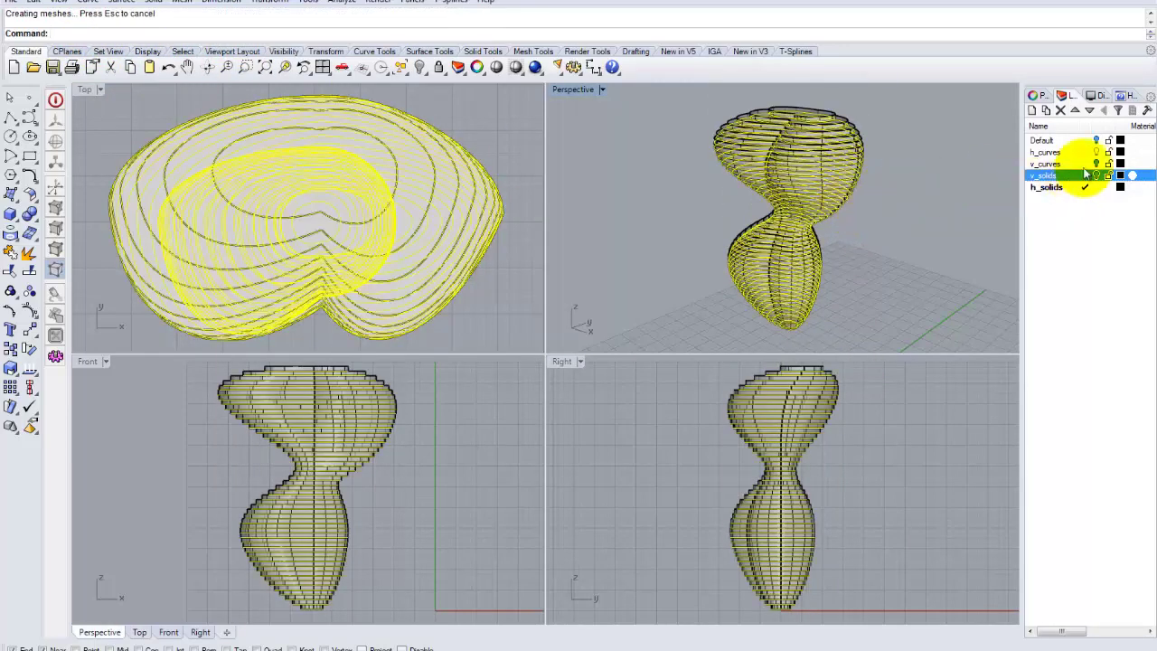
Deselect the new slab solids and orbit a maximised Perspective view around the stacked horizontal slices
{"action": "left_click", "coordinate": [1058, 152]}
{"action": "left_click", "coordinate": [991, 211]}
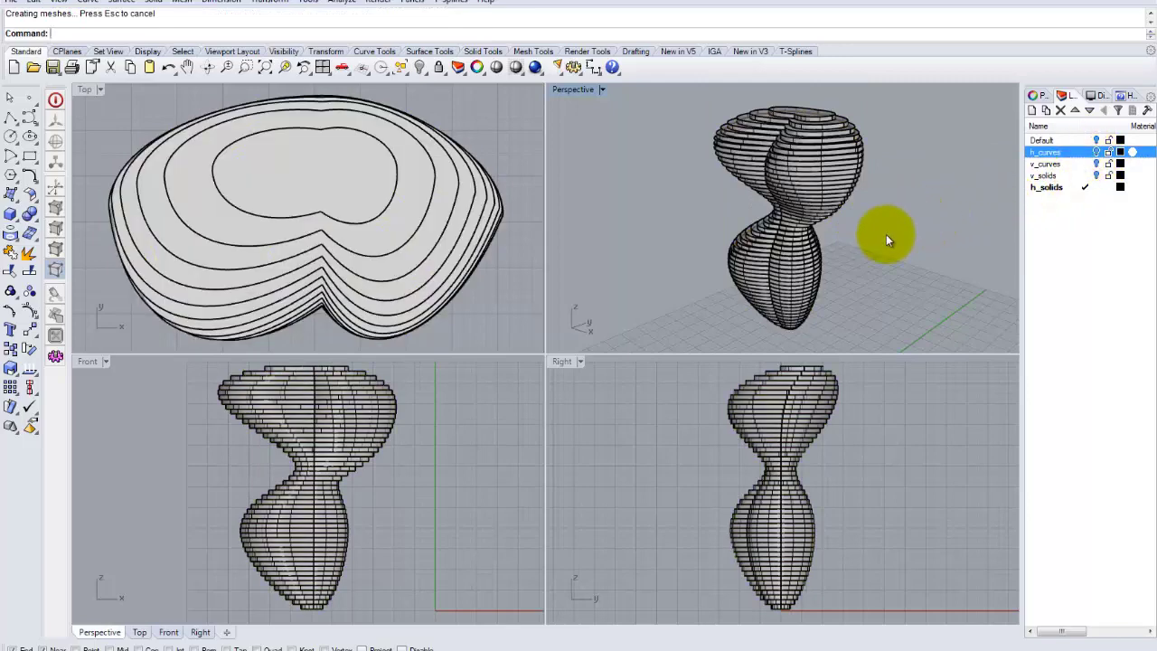
{"action": "right_click_drag", "start_coordinate": [886, 237], "coordinate": [576, 176]}
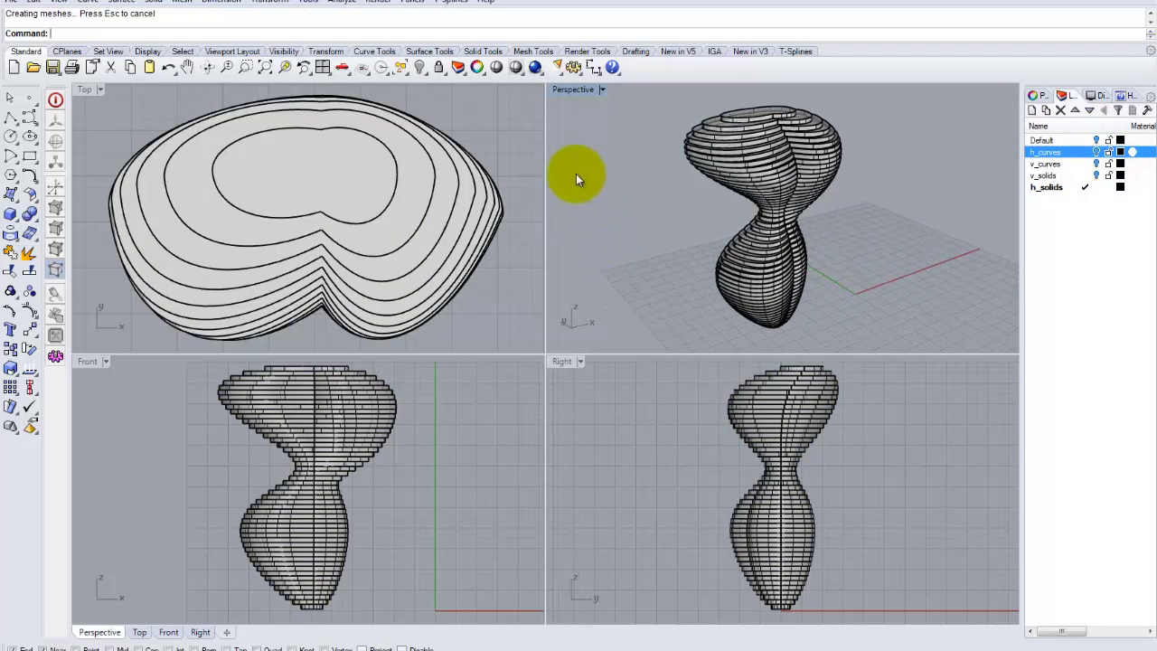
{"action": "double_click", "coordinate": [579, 89]}
{"action": "mouse_move", "coordinate": [637, 415]}
{"action": "right_mouse_down"}
{"action": "mouse_move", "coordinate": [662, 402]}
{"action": "mouse_move", "coordinate": [625, 406]}
{"action": "right_mouse_up"}
{"action": "mouse_move", "coordinate": [677, 434]}
{"action": "right_mouse_down"}
{"action": "mouse_move", "coordinate": [692, 426]}
{"action": "mouse_move", "coordinate": [709, 440]}
{"action": "mouse_move", "coordinate": [742, 419]}
{"action": "mouse_move", "coordinate": [726, 432]}
{"action": "mouse_move", "coordinate": [734, 439]}
{"action": "mouse_move", "coordinate": [732, 406]}
{"action": "mouse_move", "coordinate": [597, 414]}
{"action": "mouse_move", "coordinate": [615, 414]}
{"action": "right_mouse_up"}
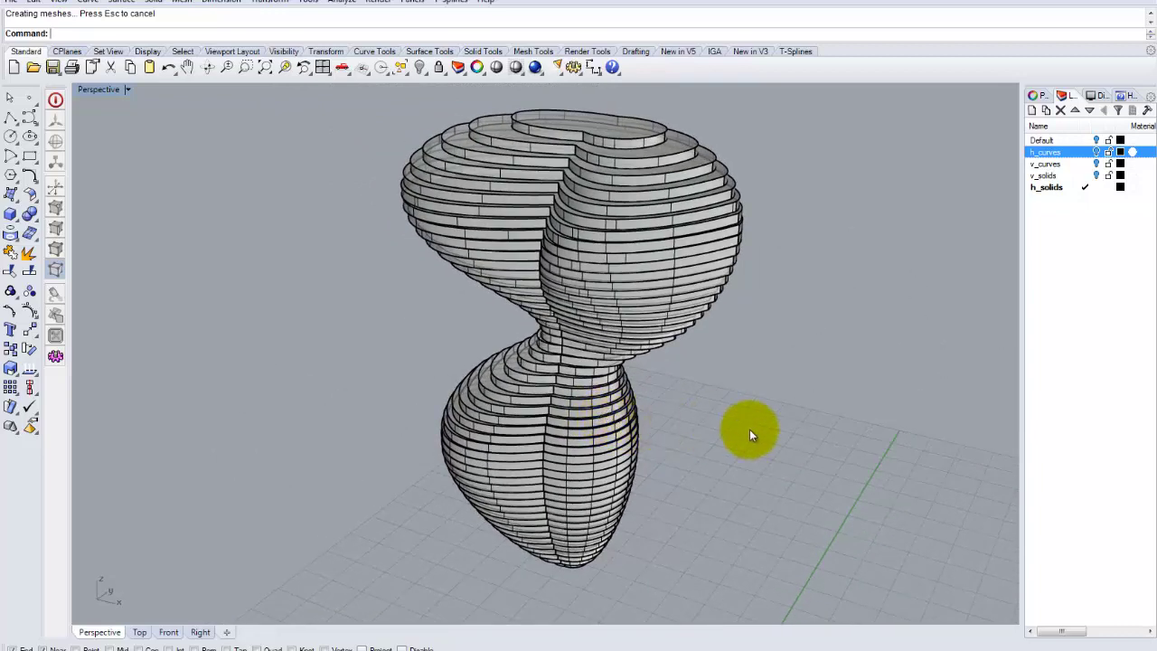